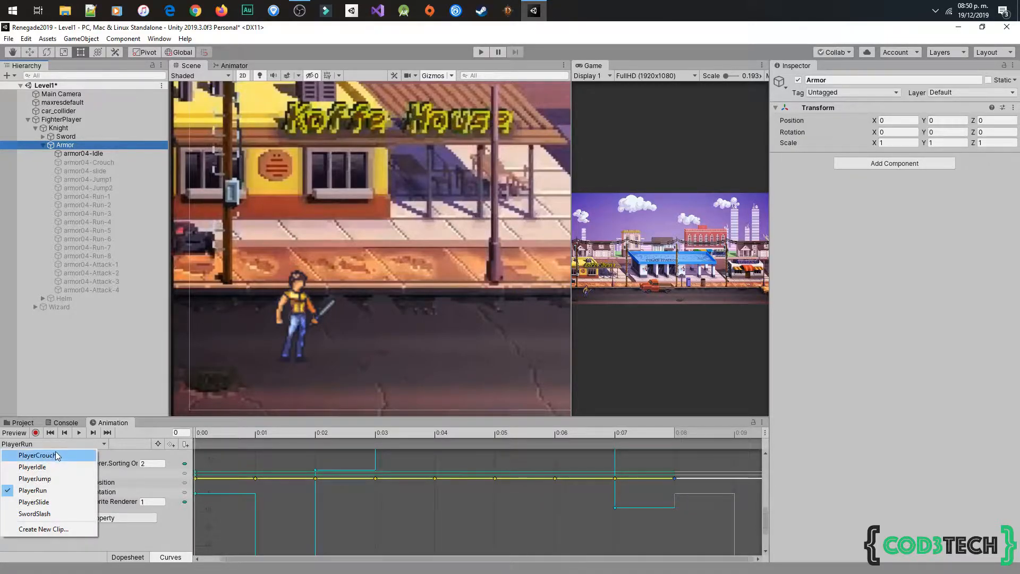
# Open the PlayerCrouch animation clip in the dopesheet view and turn on keyframe recording
pyautogui.click(62, 456)
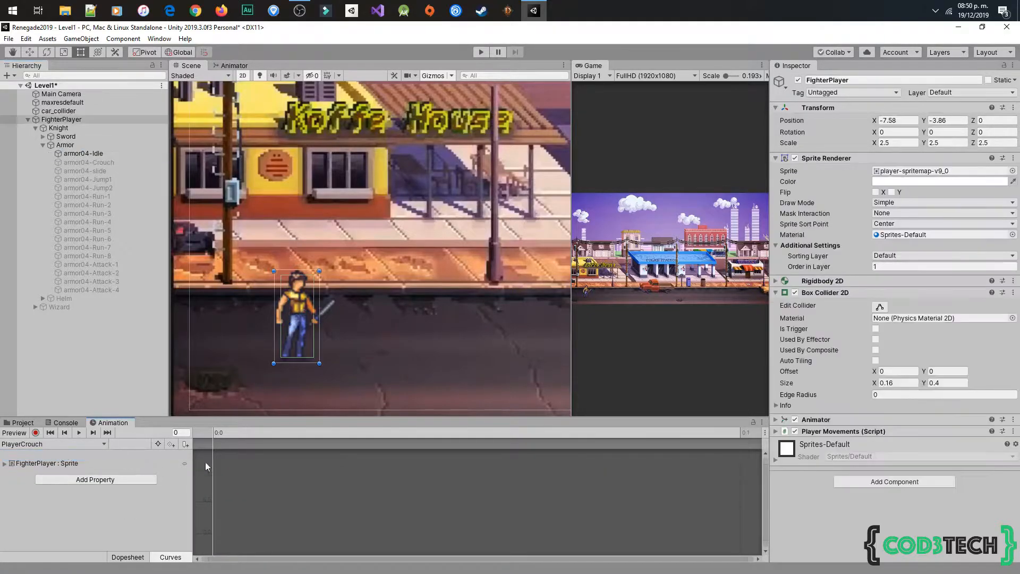
pyautogui.click(87, 481)
pyautogui.click(101, 511)
pyautogui.click(36, 433)
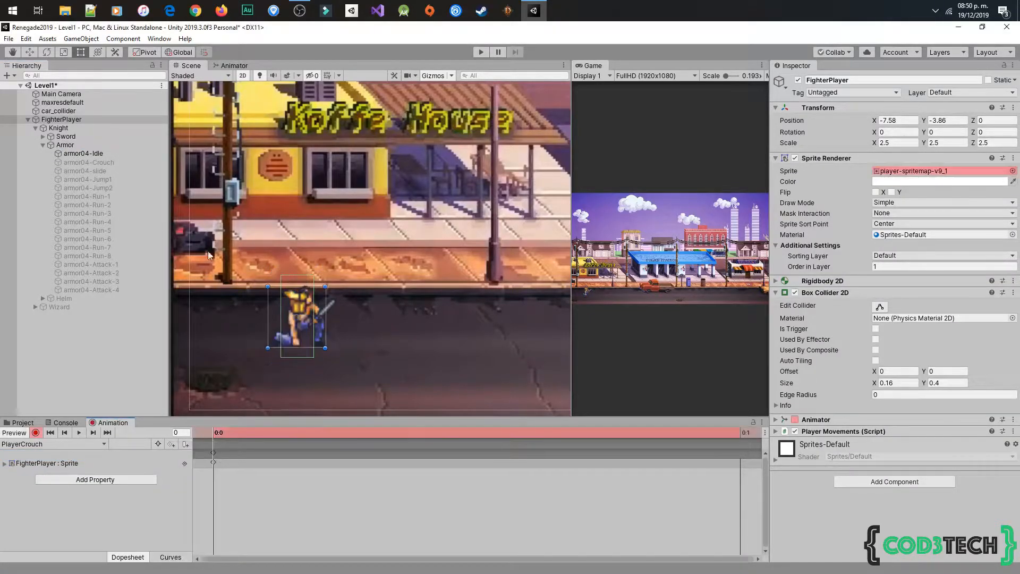
pyautogui.click(89, 163)
pyautogui.click(797, 80)
pyautogui.click(798, 80)
pyautogui.hotkey('ctrl', 'z')
pyautogui.hotkey('ctrl', 'z')
# Record armor04-Crouch as active and armor04-Idle as inactive at the start of PlayerCrouch, and stop recording
pyautogui.click(110, 164)
pyautogui.click(798, 81)
pyautogui.click(83, 154)
pyautogui.click(798, 80)
pyautogui.click(88, 472)
pyautogui.click(89, 363)
pyautogui.click(35, 432)
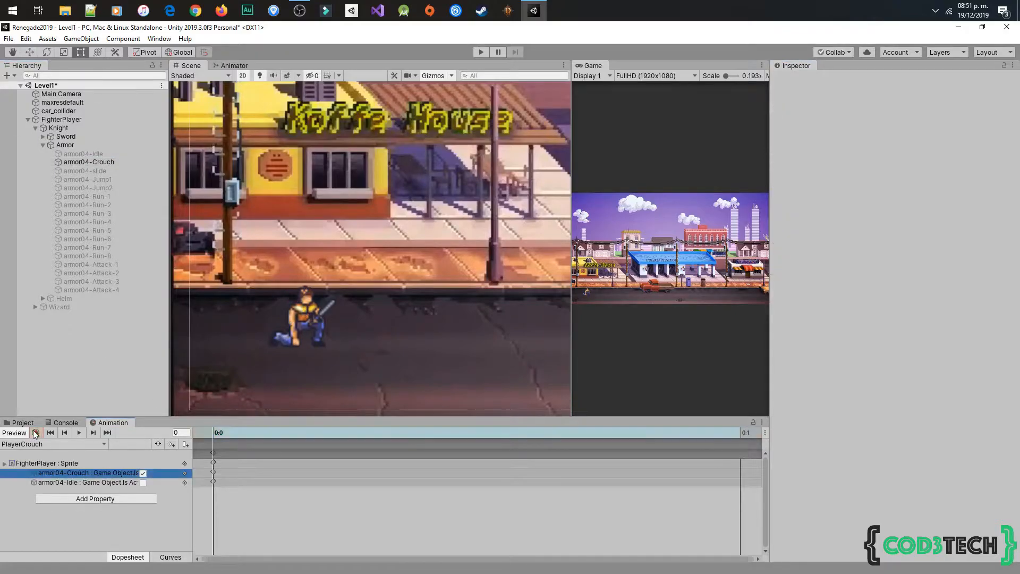
pyautogui.click(87, 170)
pyautogui.click(92, 163)
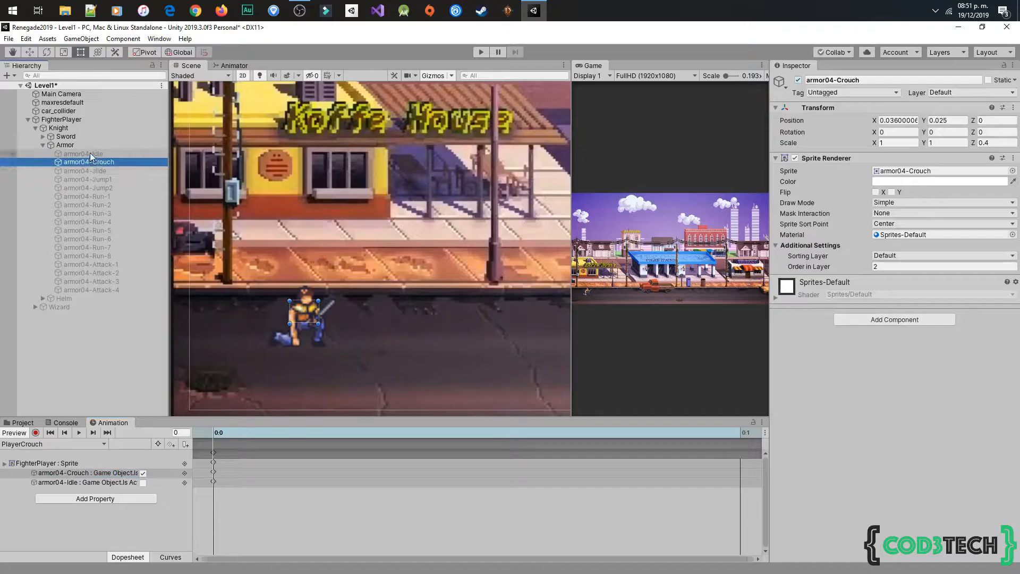
pyautogui.click(81, 146)
pyautogui.click(40, 446)
pyautogui.click(36, 463)
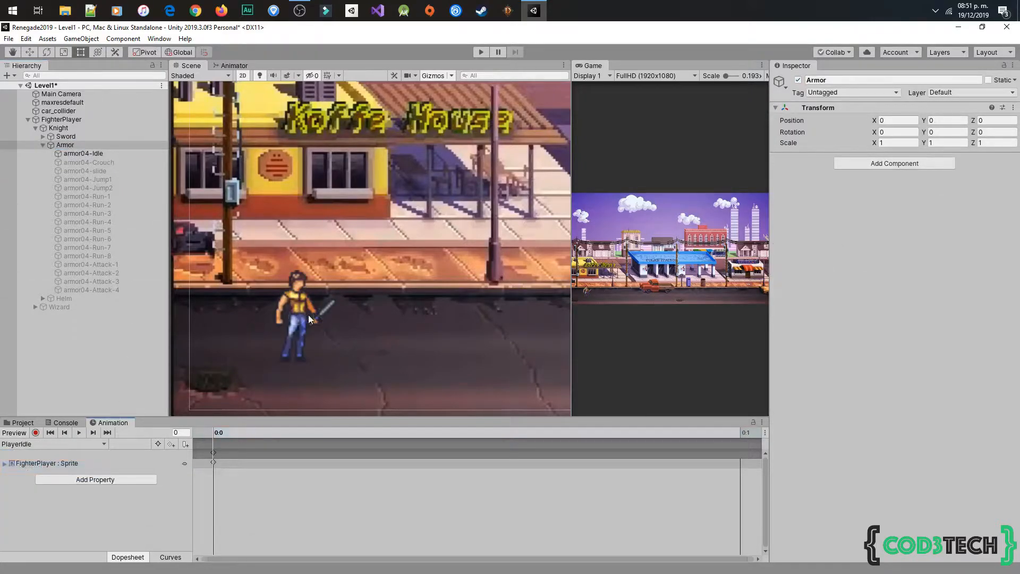
# In the PlayerSlide clip, record armor04-Idle as inactive and armor04-slide as active at frame 0
pyautogui.click(40, 445)
pyautogui.click(32, 502)
pyautogui.click(35, 434)
pyautogui.click(85, 153)
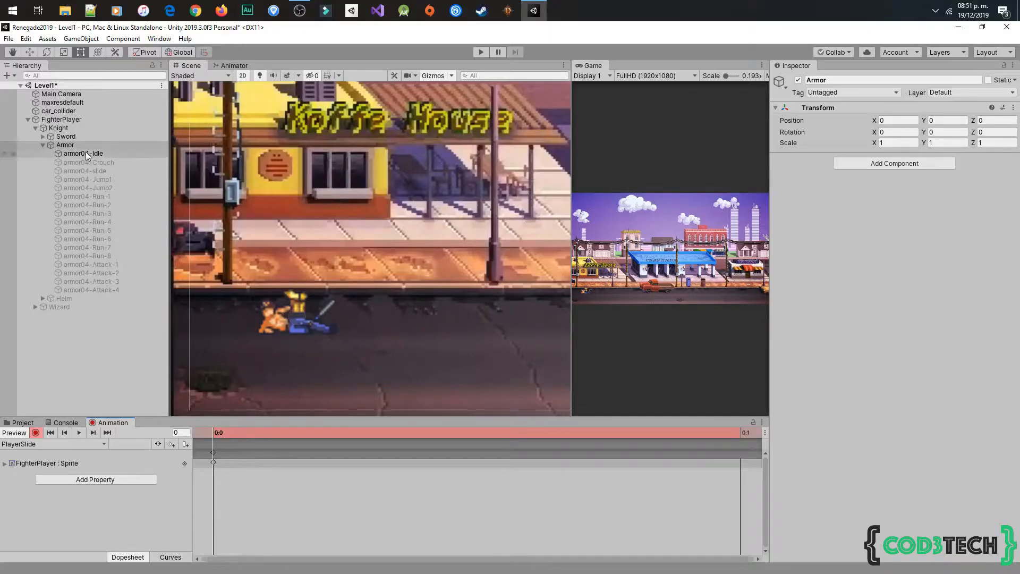
pyautogui.click(797, 80)
pyautogui.click(101, 171)
pyautogui.click(796, 81)
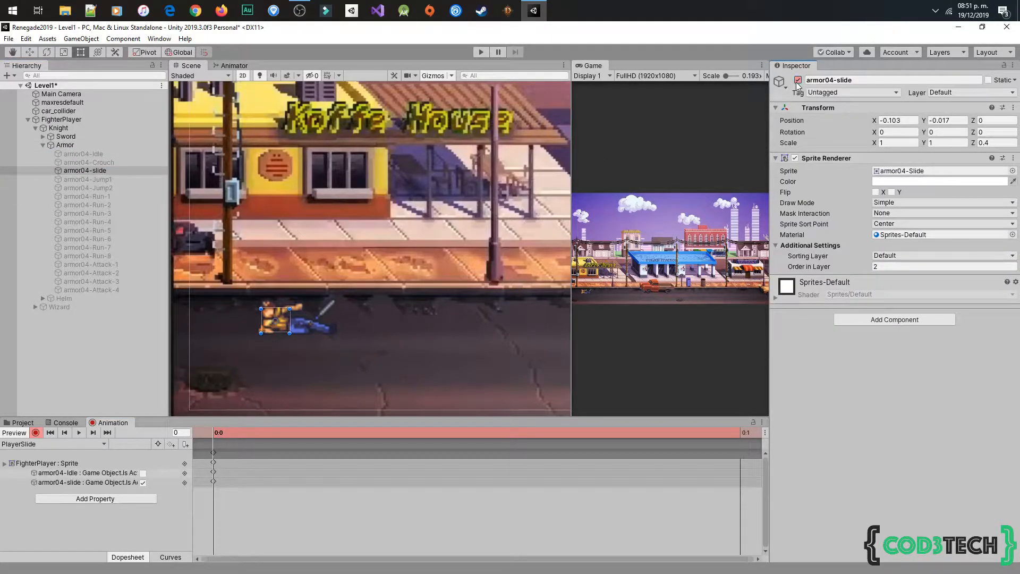
pyautogui.click(941, 121)
pyautogui.click(35, 432)
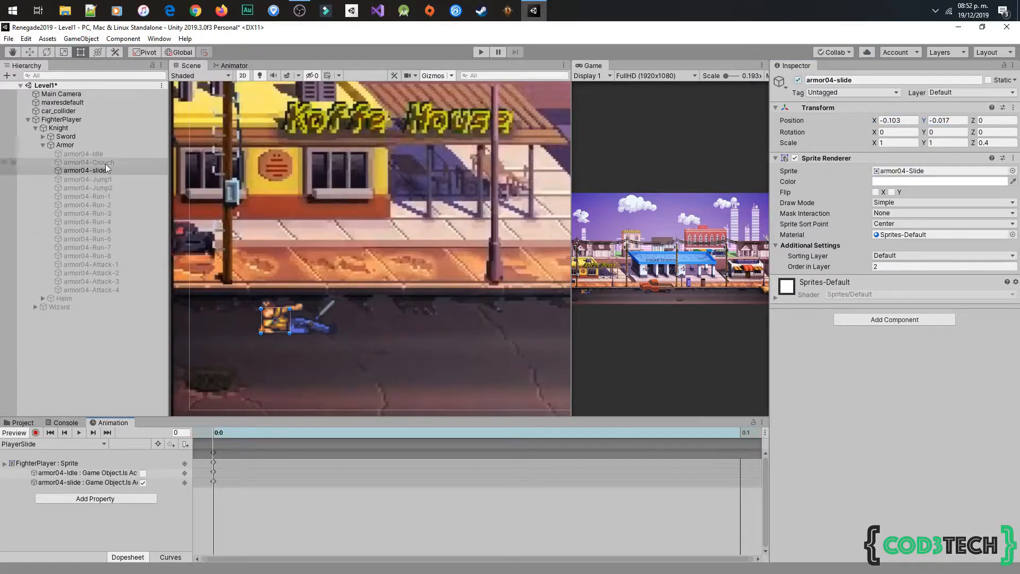
# Play-test the level, moving the character both ways while crouching and sliding to check the armor
pyautogui.click(66, 145)
pyautogui.click(477, 52)
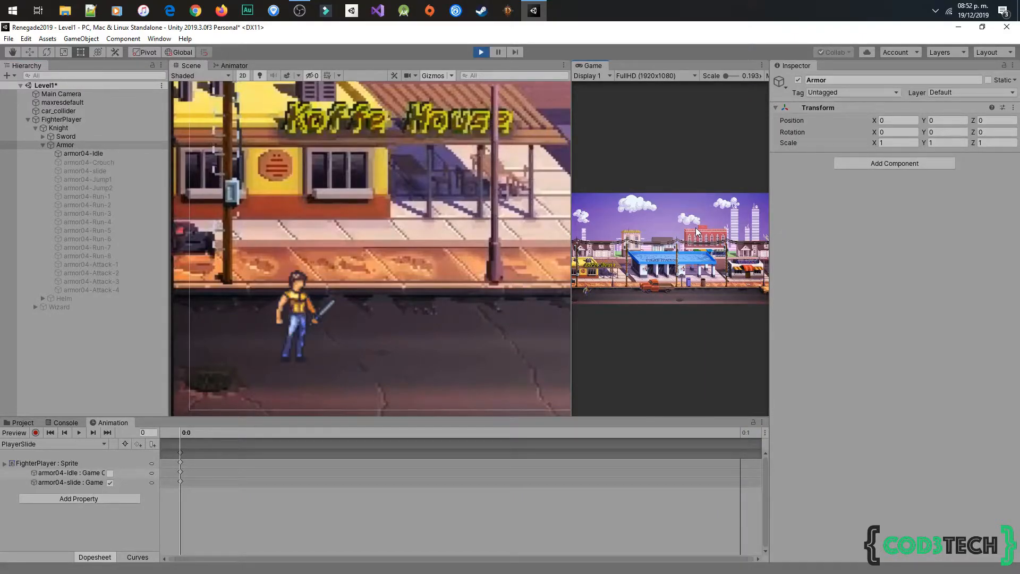
pyautogui.press('Left')
pyautogui.press('Right')
pyautogui.press('Down')
pyautogui.press('Left')
pyautogui.press('Down')
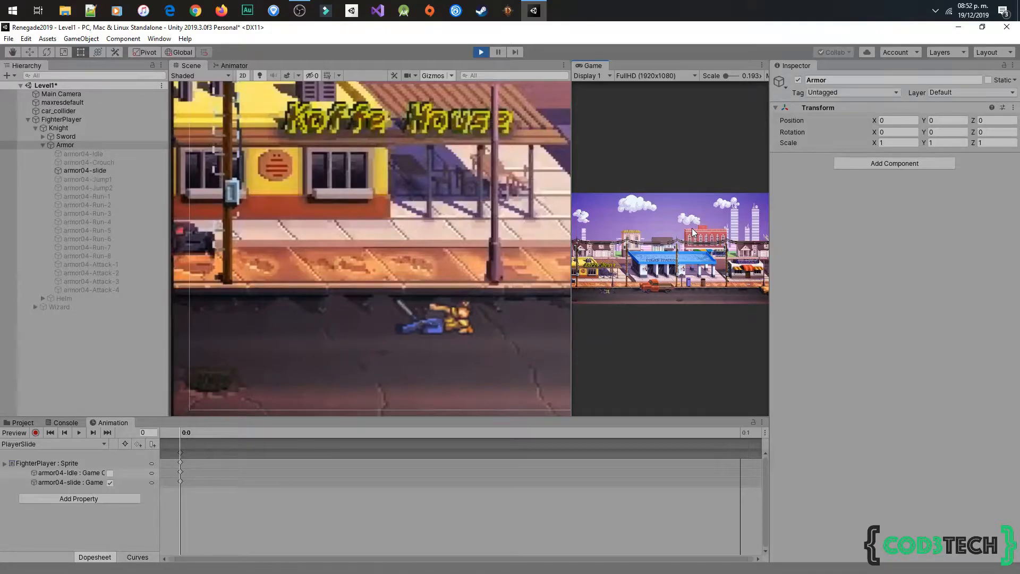
pyautogui.press('Right')
pyautogui.press('Down')
pyautogui.press('Down')
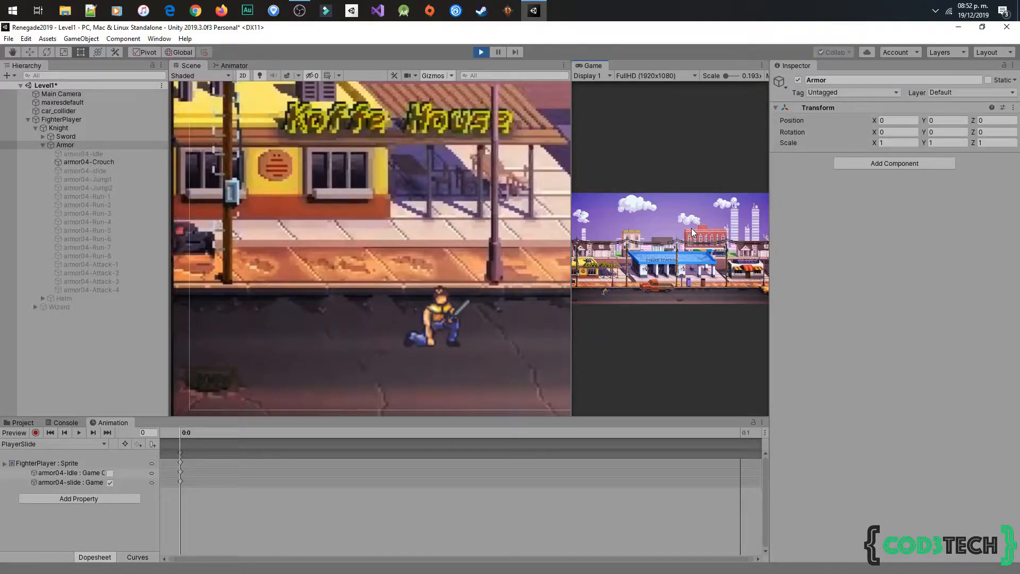
pyautogui.click(479, 51)
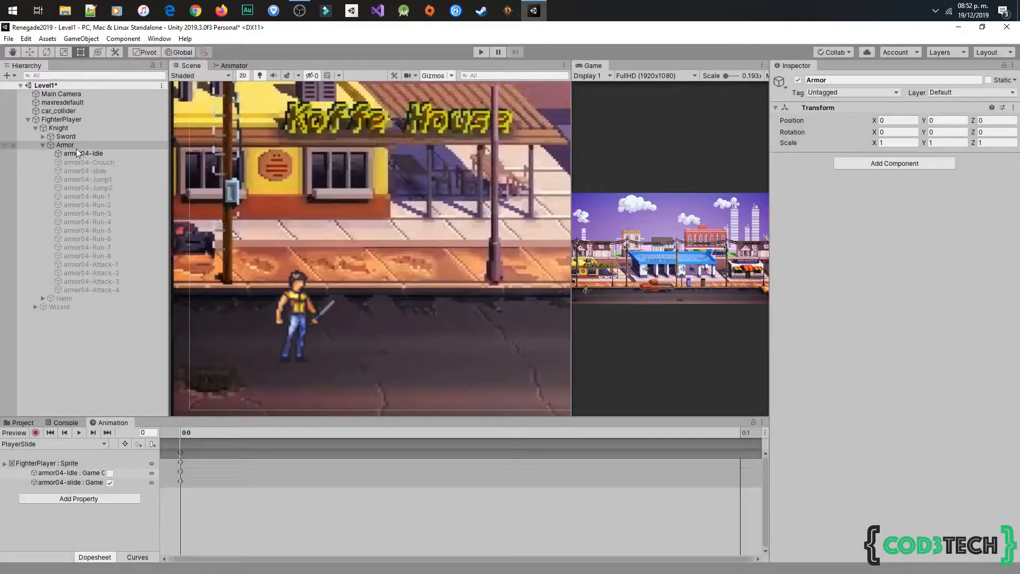
# In the PlayerSlide clip, record a new position for sword-slash-05 that puts it in the sliding character's raised hand
pyautogui.click(88, 162)
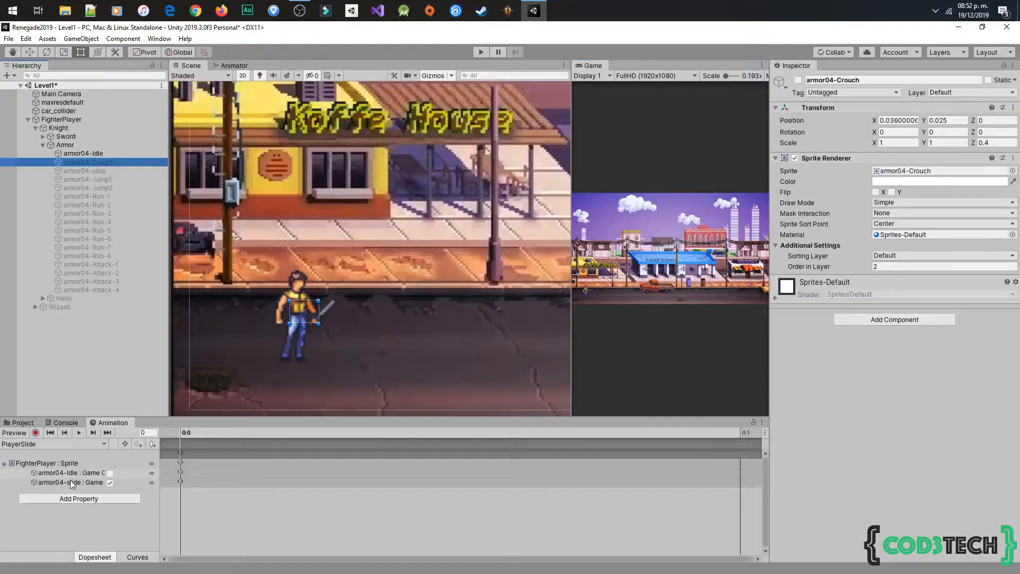
pyautogui.click(36, 433)
pyautogui.click(43, 137)
pyautogui.click(77, 146)
pyautogui.moveTo(330, 308); pyautogui.dragTo(318, 291)
pyautogui.click(78, 171)
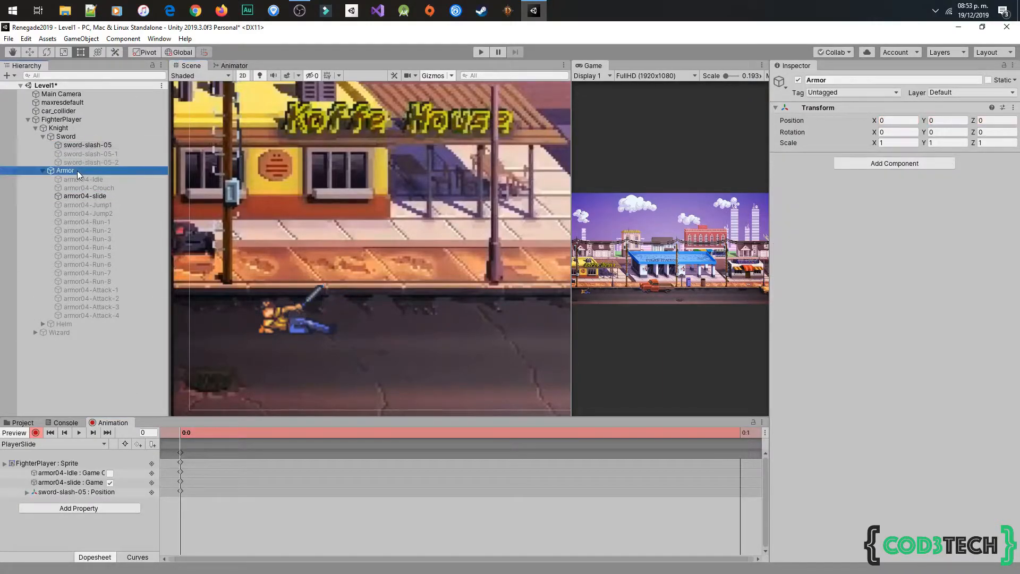
pyautogui.click(35, 432)
# In the PlayerCrouch clip, record sword-slash-05 at about X 0.096, Y 0.046 with a Z rotation of about 42.5
pyautogui.click(51, 444)
pyautogui.click(49, 457)
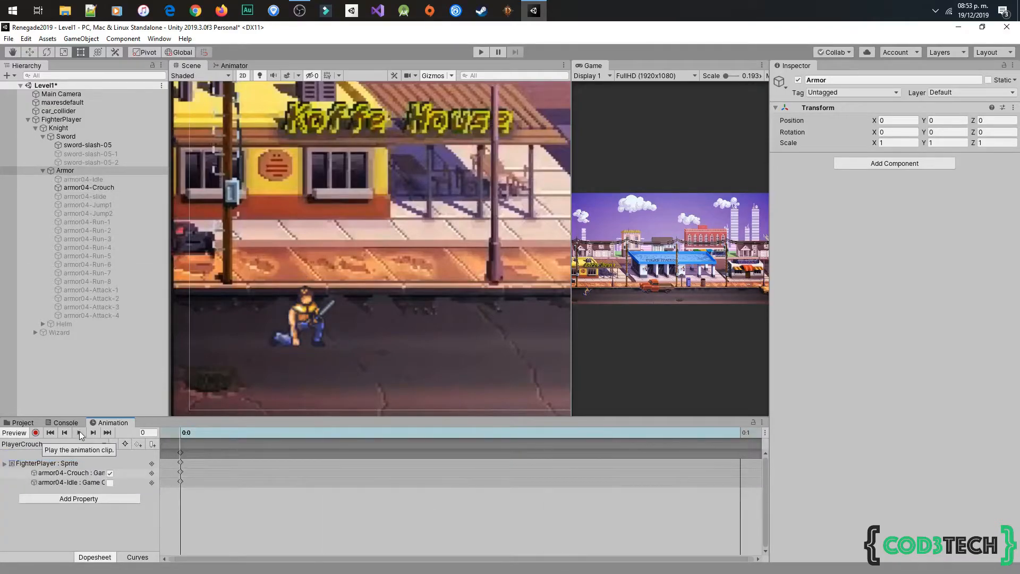
pyautogui.click(35, 432)
pyautogui.click(87, 144)
pyautogui.moveTo(325, 309)
pyautogui.mouseDown()
pyautogui.moveTo(343, 293)
pyautogui.moveTo(317, 305)
pyautogui.mouseUp()
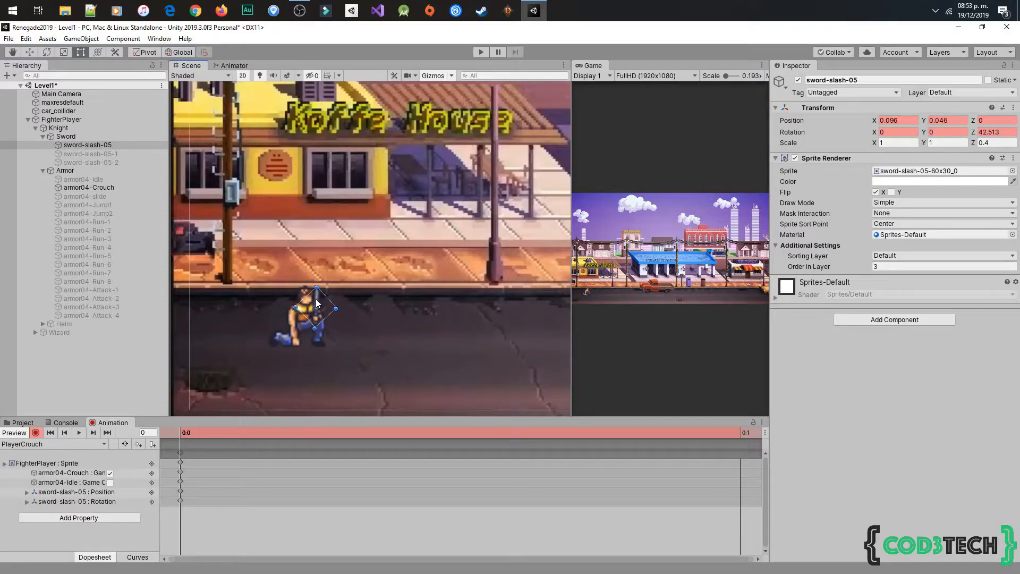
pyautogui.click(120, 387)
pyautogui.click(35, 432)
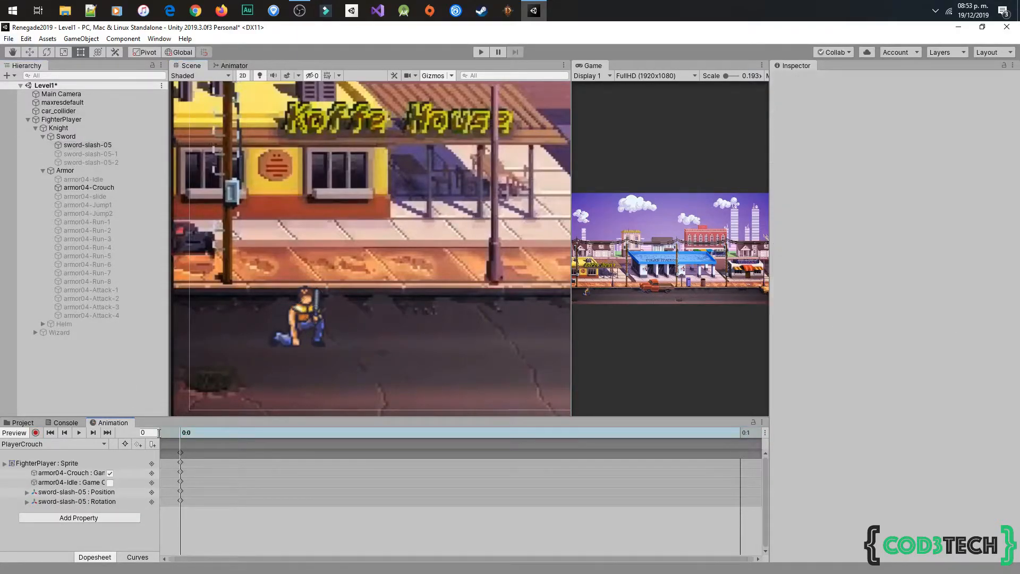
# Play-test crouching and sliding in both directions to check how the sword follows the character
pyautogui.click(480, 52)
pyautogui.press('Left')
pyautogui.press('Down')
pyautogui.press('Down')
pyautogui.press('Left')
pyautogui.press('Right')
pyautogui.press('Down')
pyautogui.press('Left')
pyautogui.press('Down')
pyautogui.press('Down')
pyautogui.press('Right')
pyautogui.press('Right')
pyautogui.press('Down')
pyautogui.press('Left')
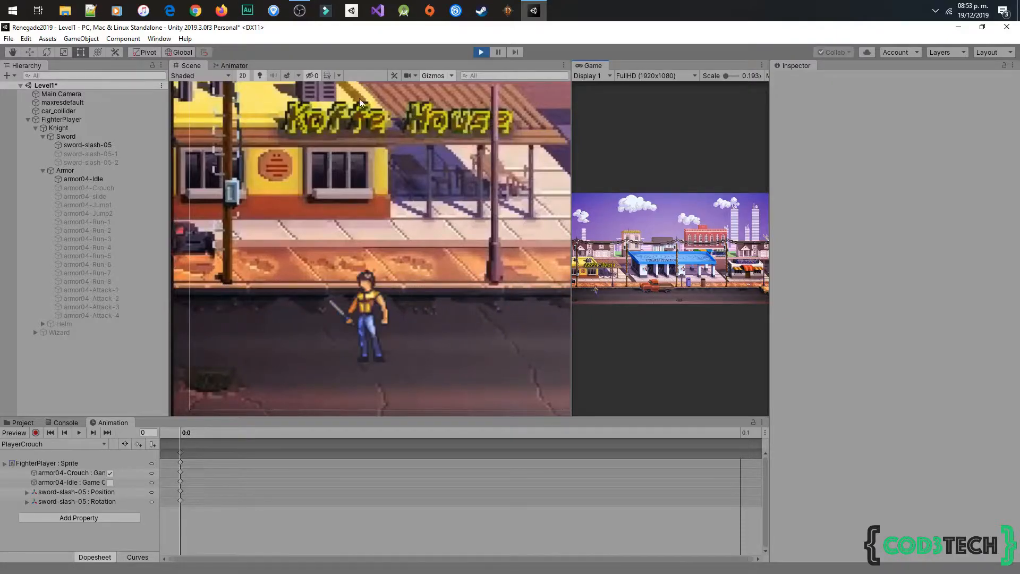
pyautogui.click(481, 52)
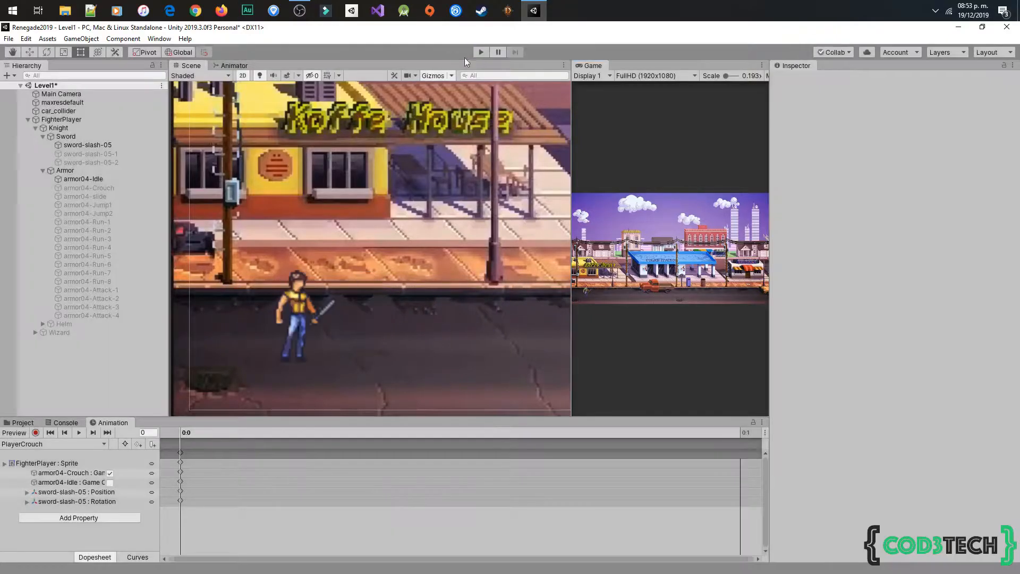
# In the PlayerJump clip, record armor04-Idle as inactive and armor04-Jump1 as active at frame 0
pyautogui.click(75, 440)
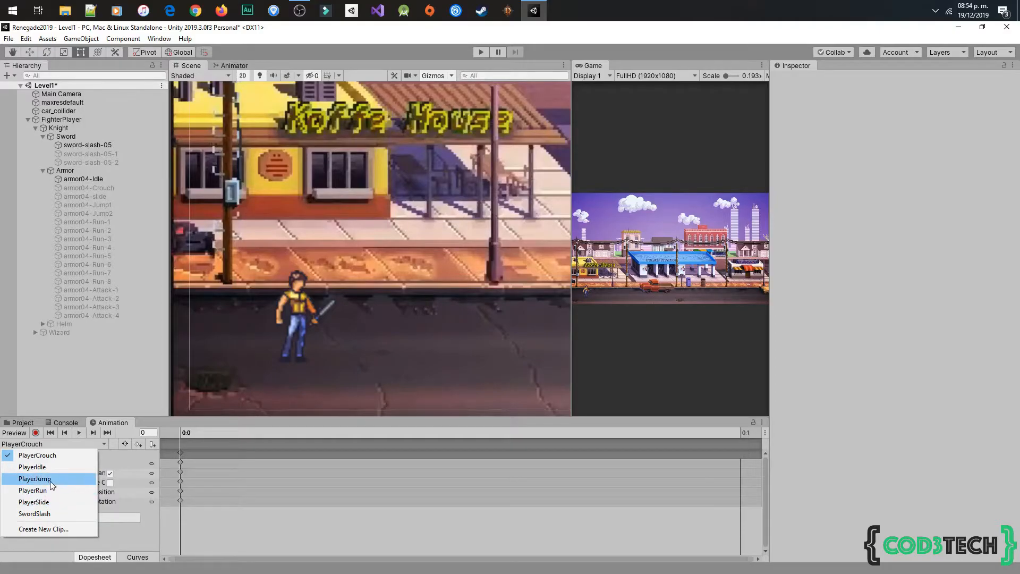
pyautogui.click(35, 479)
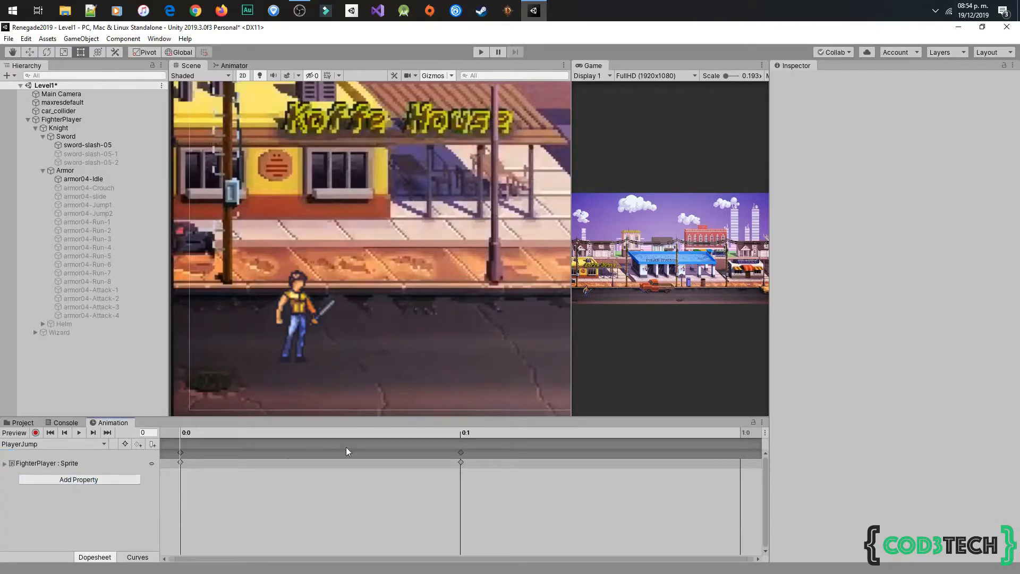
pyautogui.click(36, 432)
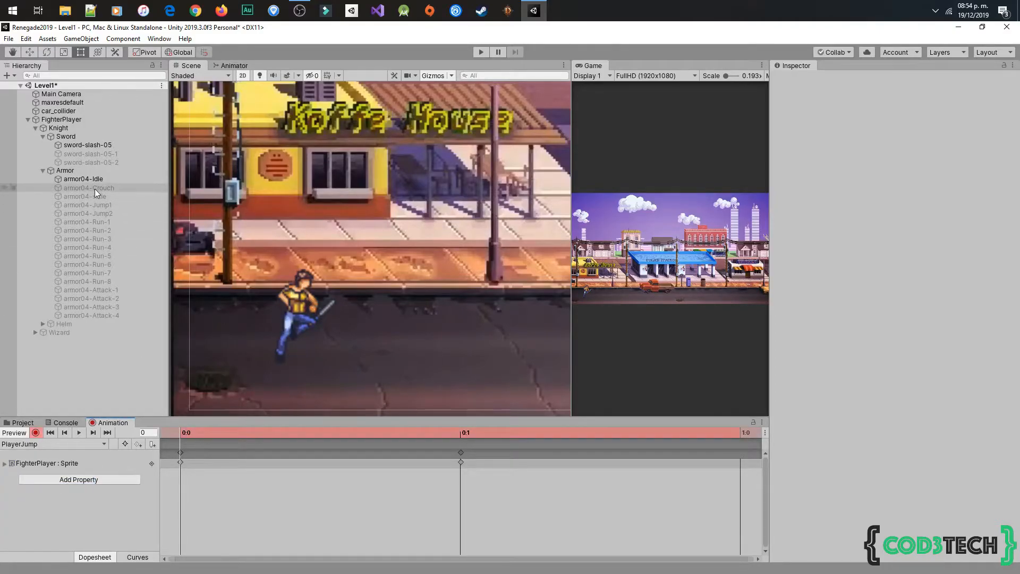
pyautogui.click(84, 179)
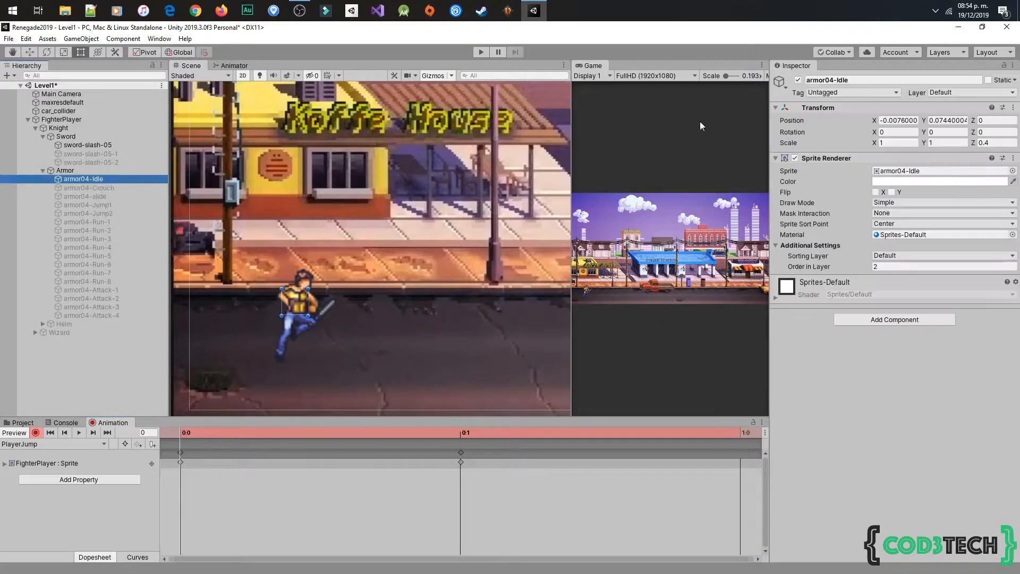
pyautogui.click(798, 79)
pyautogui.click(87, 205)
pyautogui.click(798, 79)
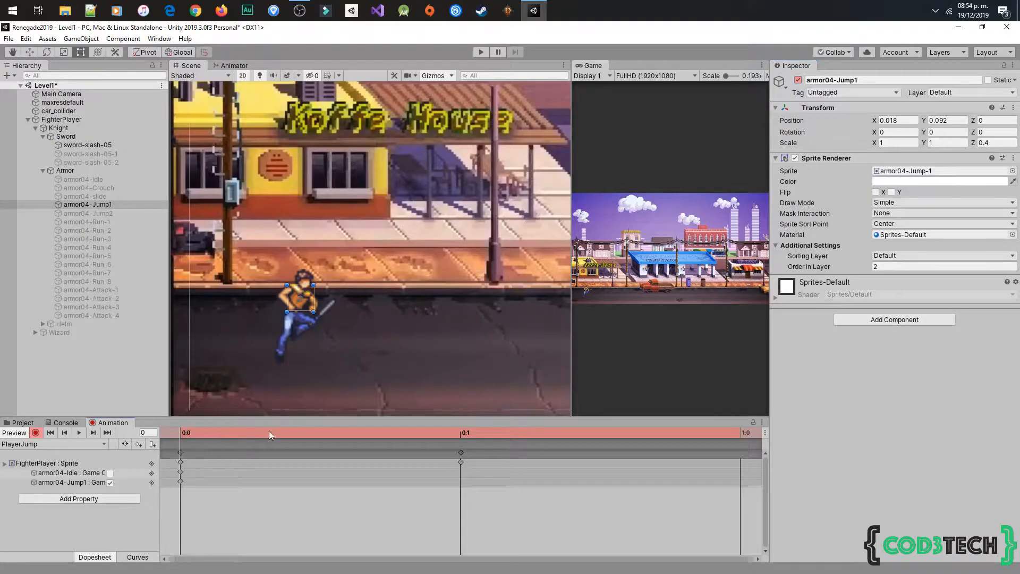
# At frame 1 of PlayerJump, record armor04-Jump1 as inactive and armor04-Jump2 as active
pyautogui.moveTo(255, 435); pyautogui.dragTo(425, 434)
pyautogui.click(798, 80)
pyautogui.click(87, 213)
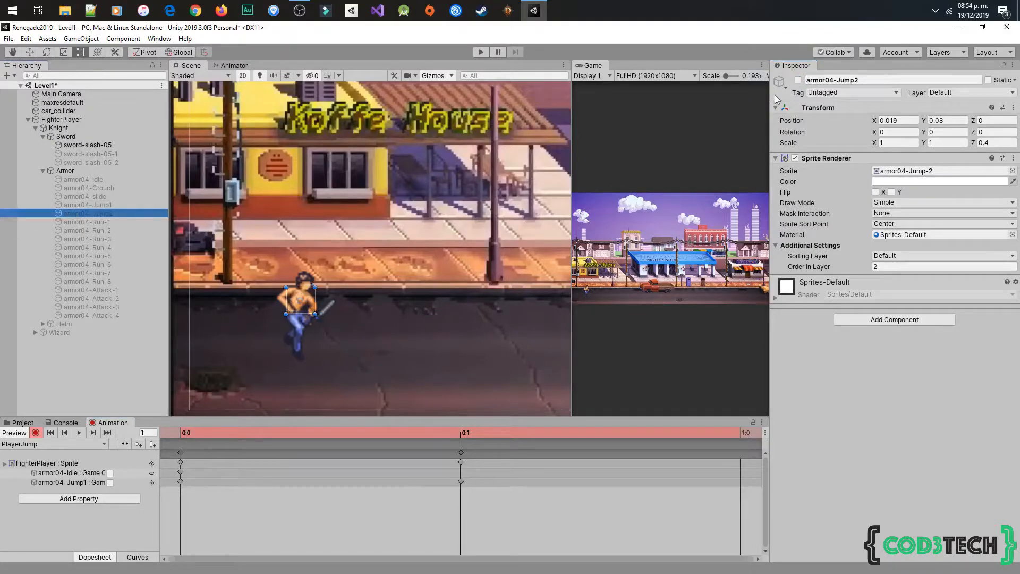
pyautogui.click(798, 79)
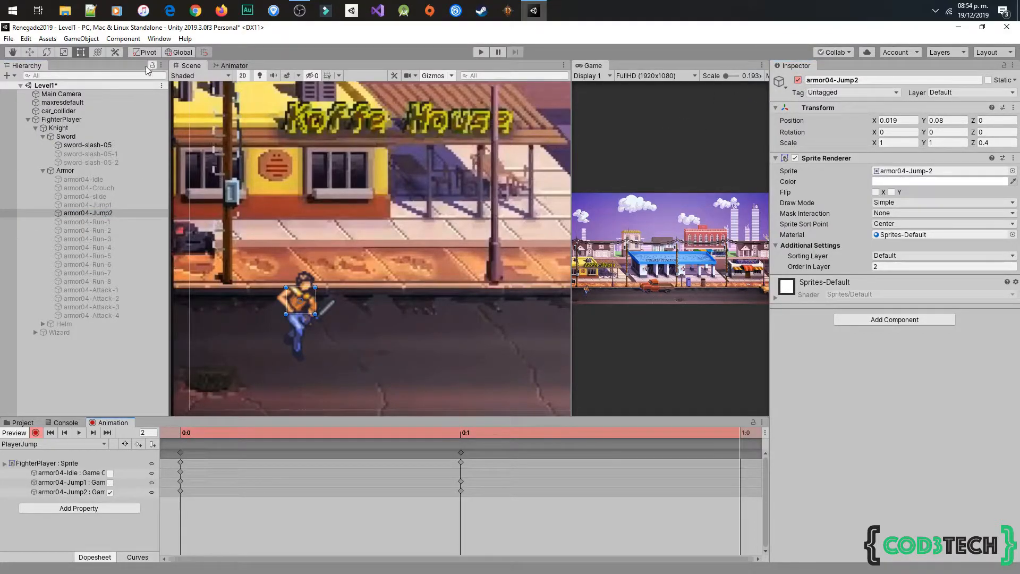
# Record sword-slash-05 in PlayerJump at about X 0.079, Y 0.071 with a Z rotation of about 32.6, and play-test the jump
pyautogui.click(185, 434)
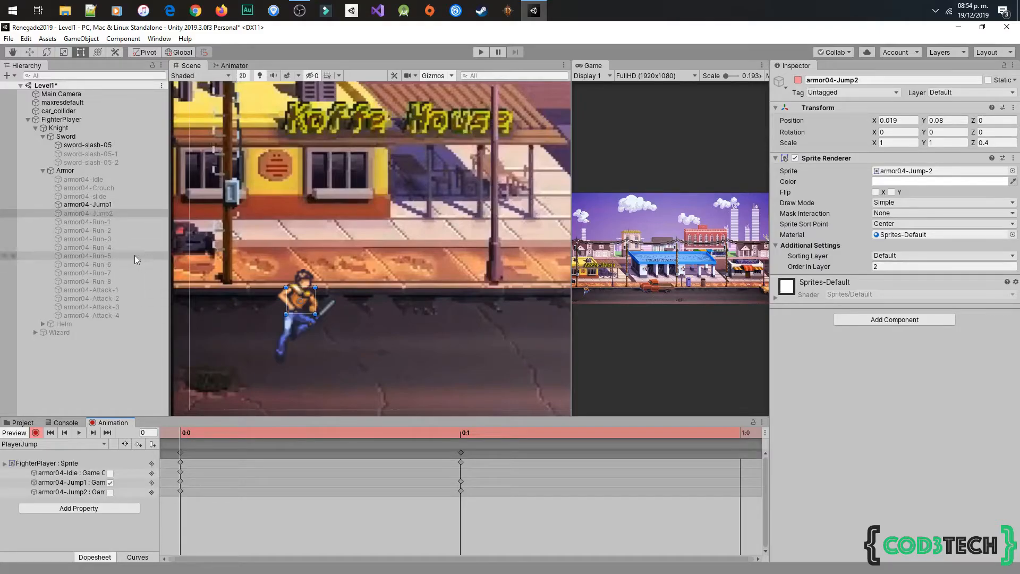
pyautogui.click(88, 145)
pyautogui.moveTo(326, 301); pyautogui.dragTo(315, 274)
pyautogui.press('.')
pyautogui.moveTo(314, 296); pyautogui.dragTo(309, 295)
pyautogui.moveTo(244, 433); pyautogui.dragTo(433, 437)
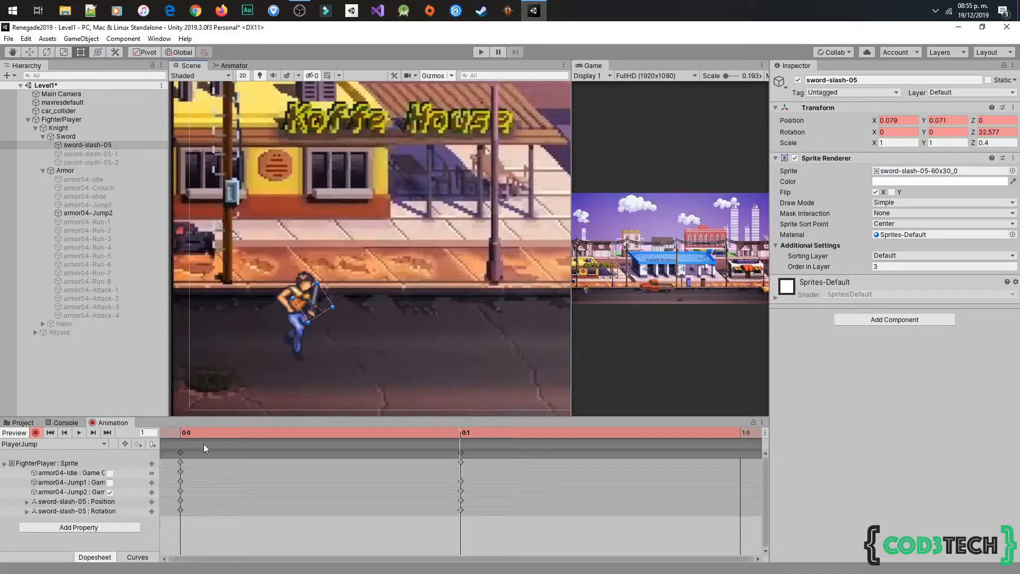
pyautogui.click(34, 431)
pyautogui.click(103, 366)
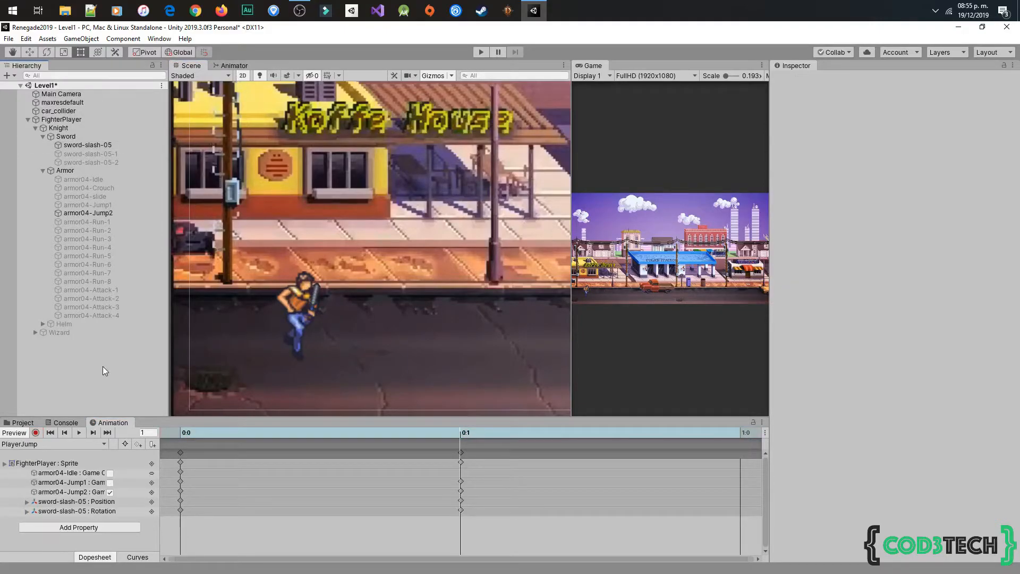
pyautogui.click(481, 51)
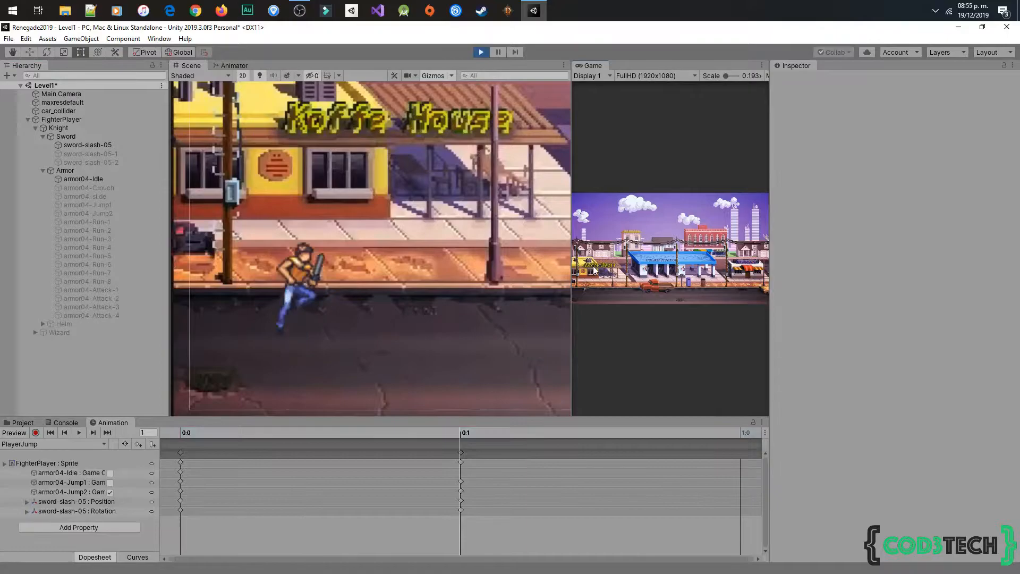
pyautogui.click(483, 54)
# Nudge sword-slash-05 at frame 1 of PlayerJump to about X 0.084, Y 0.079 and play-test again
pyautogui.click(89, 445)
pyautogui.click(35, 433)
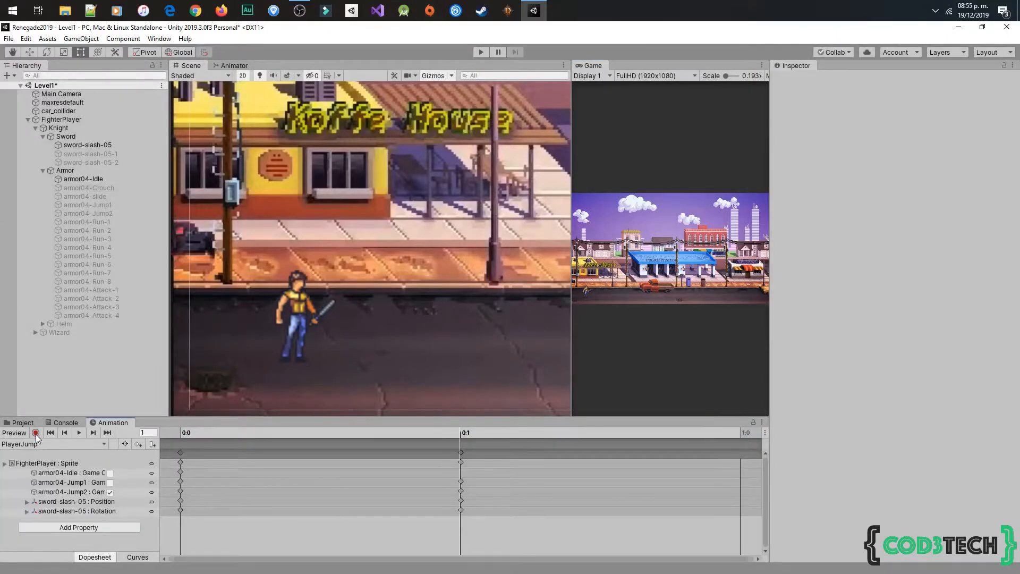
pyautogui.click(313, 291)
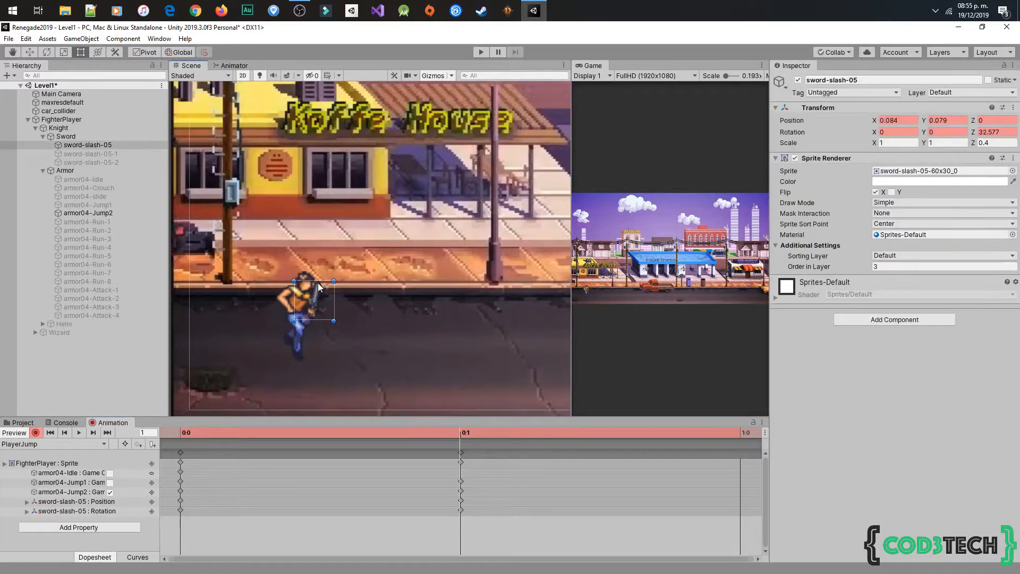
pyautogui.click(36, 433)
pyautogui.click(482, 53)
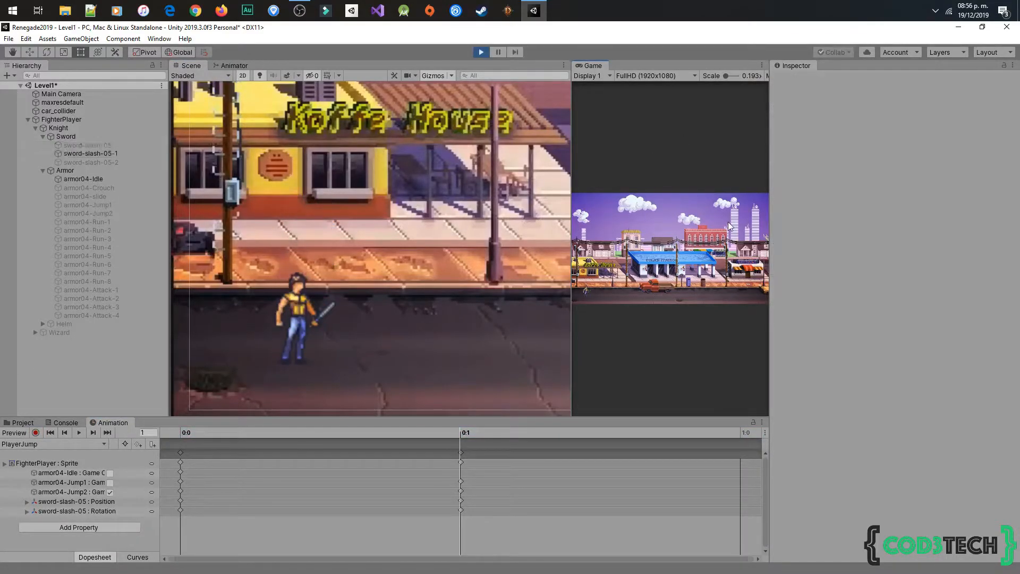
pyautogui.click(481, 52)
# Select all PlayerJump keyframes in the dopesheet and change their tangent type, comparing the curves view with the dopesheet
pyautogui.click(137, 556)
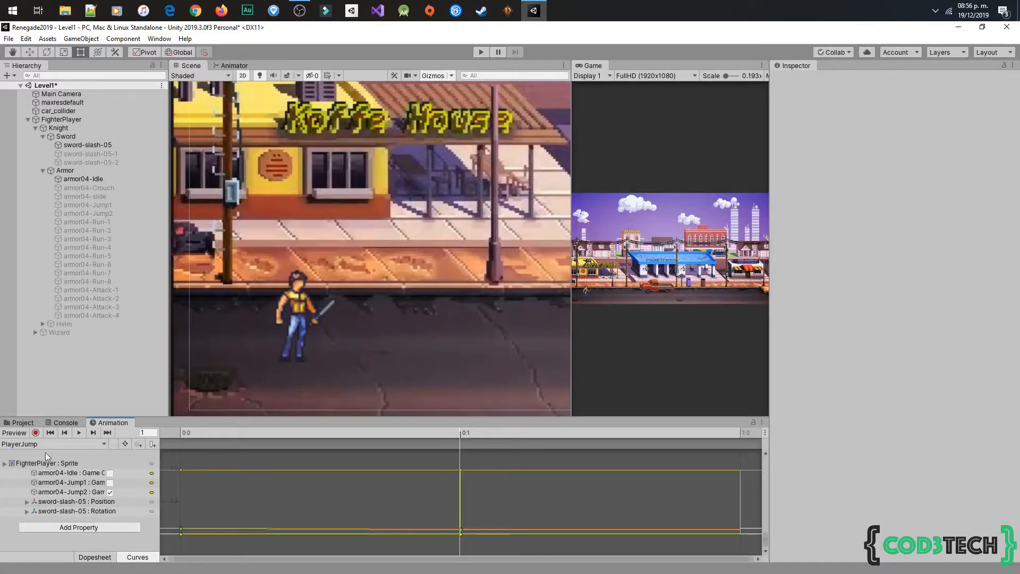
pyautogui.click(73, 446)
pyautogui.click(99, 560)
pyautogui.click(38, 447)
pyautogui.click(101, 555)
pyautogui.click(97, 558)
pyautogui.moveTo(176, 543); pyautogui.dragTo(479, 457)
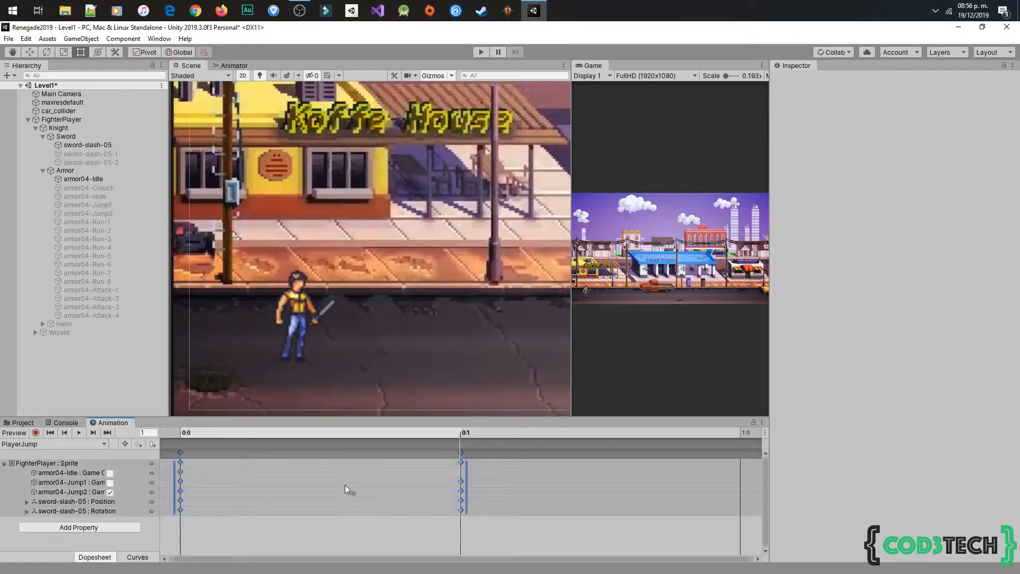
pyautogui.rightClick(328, 480)
pyautogui.moveTo(372, 474)
pyautogui.click(440, 484)
pyautogui.click(137, 557)
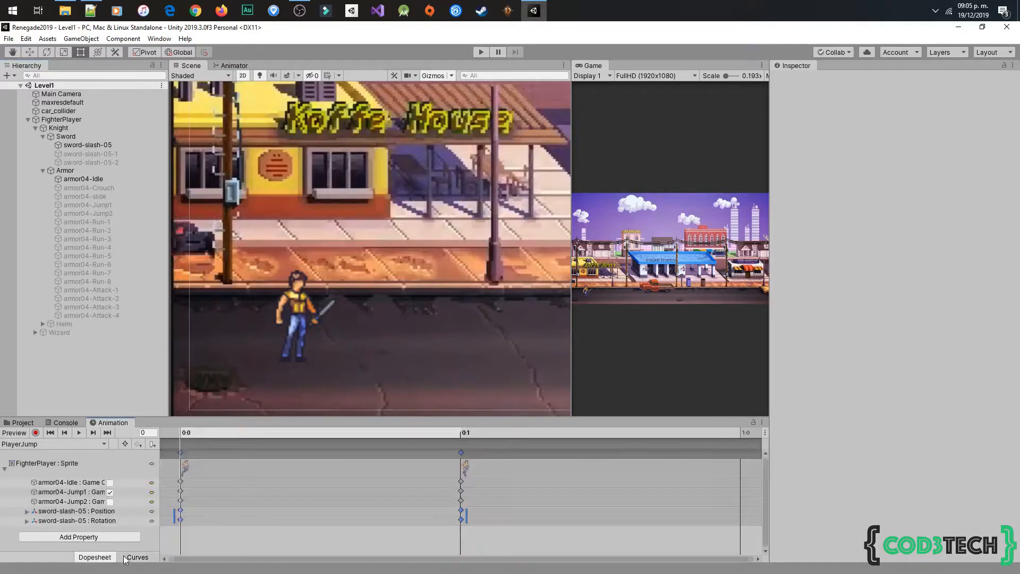
pyautogui.moveTo(193, 543); pyautogui.dragTo(455, 513)
pyautogui.click(196, 544)
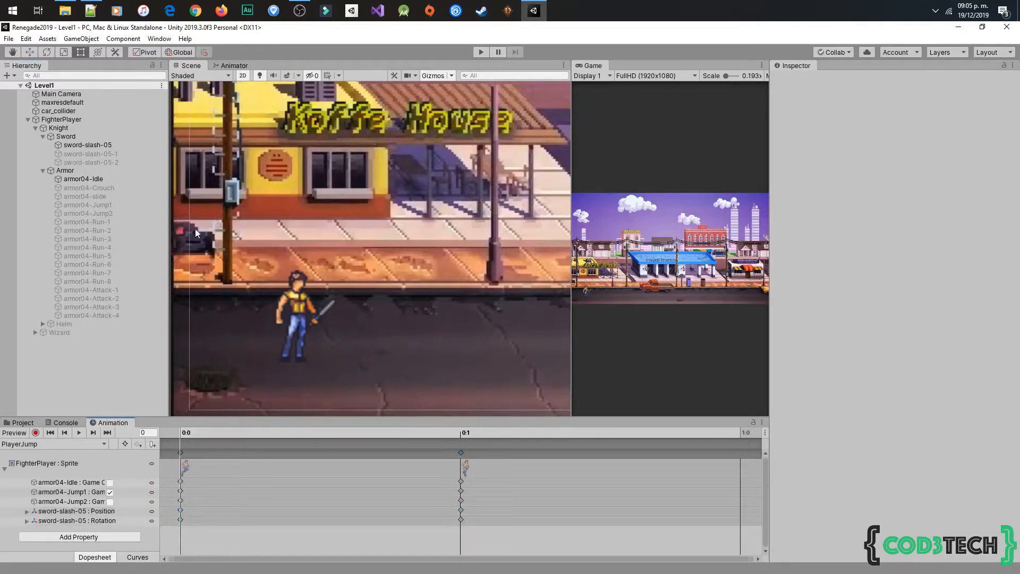
# Play-test the player's jump, run and crouch with the armor and sword, and stop play mode
pyautogui.click(480, 52)
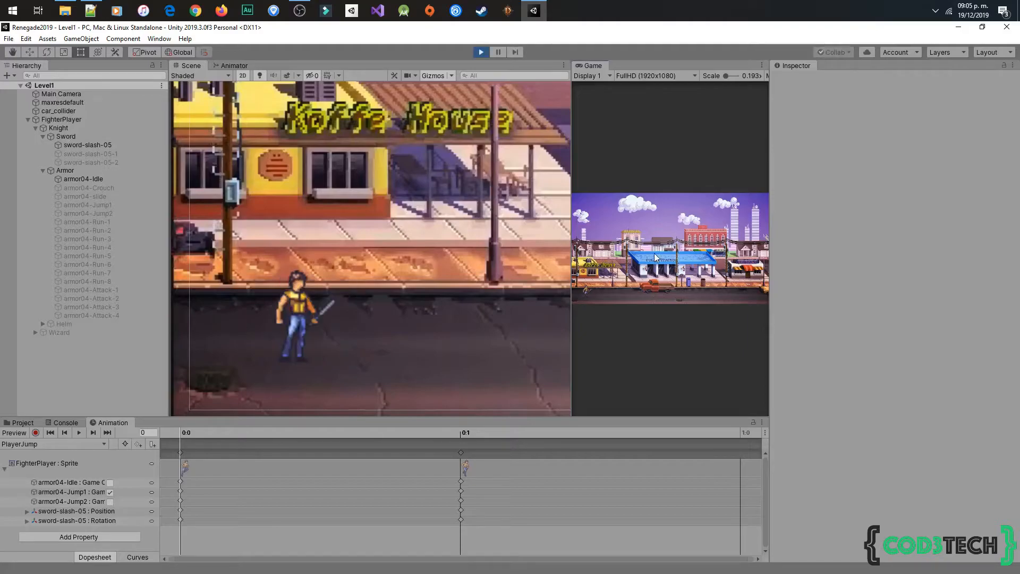
pyautogui.press('space')
pyautogui.press('Right')
pyautogui.press('Left')
pyautogui.press('Down')
pyautogui.press('Down')
pyautogui.press('Right')
pyautogui.press('Down')
pyautogui.press('space')
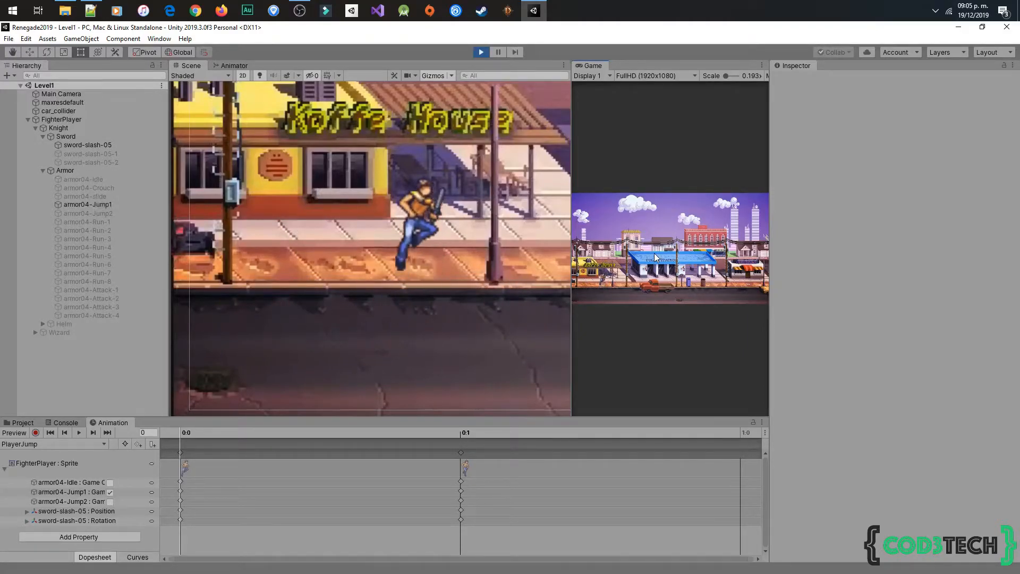
pyautogui.click(481, 52)
# In the SwordSlash clip, record armor04-Idle as inactive and armor04-Attack-1 as active at frame 0
pyautogui.click(79, 443)
pyautogui.click(77, 516)
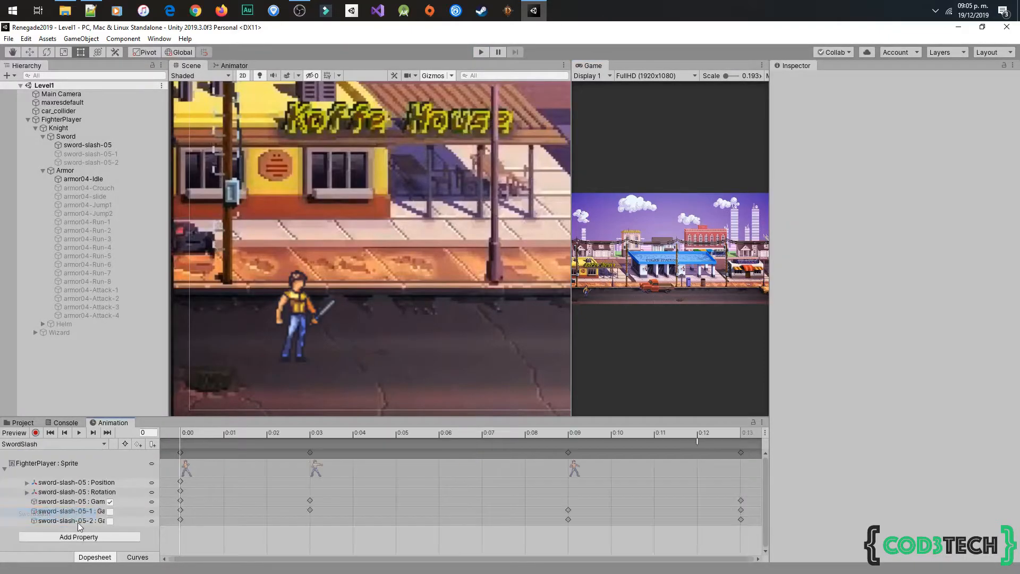
pyautogui.click(36, 433)
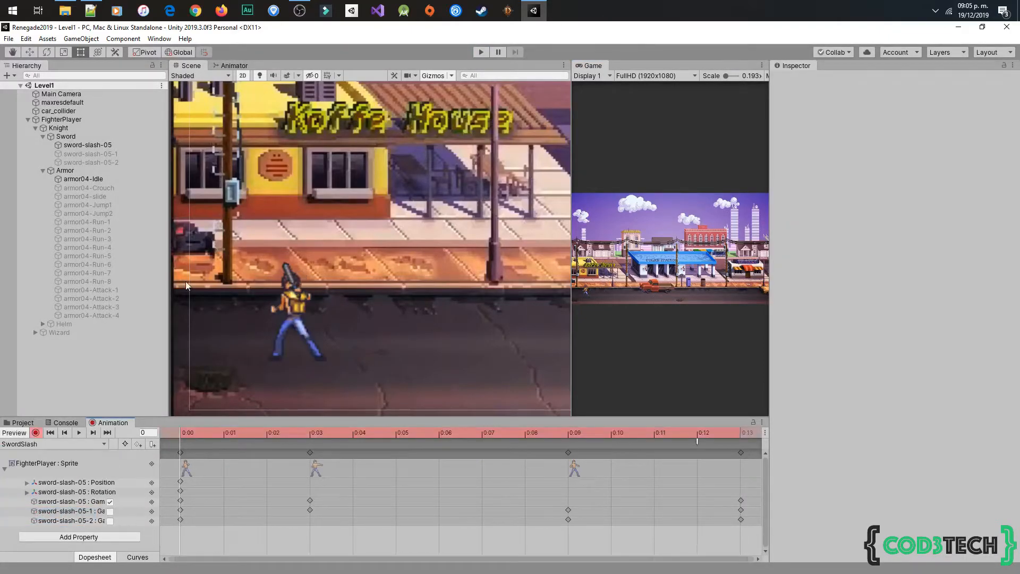
pyautogui.click(112, 289)
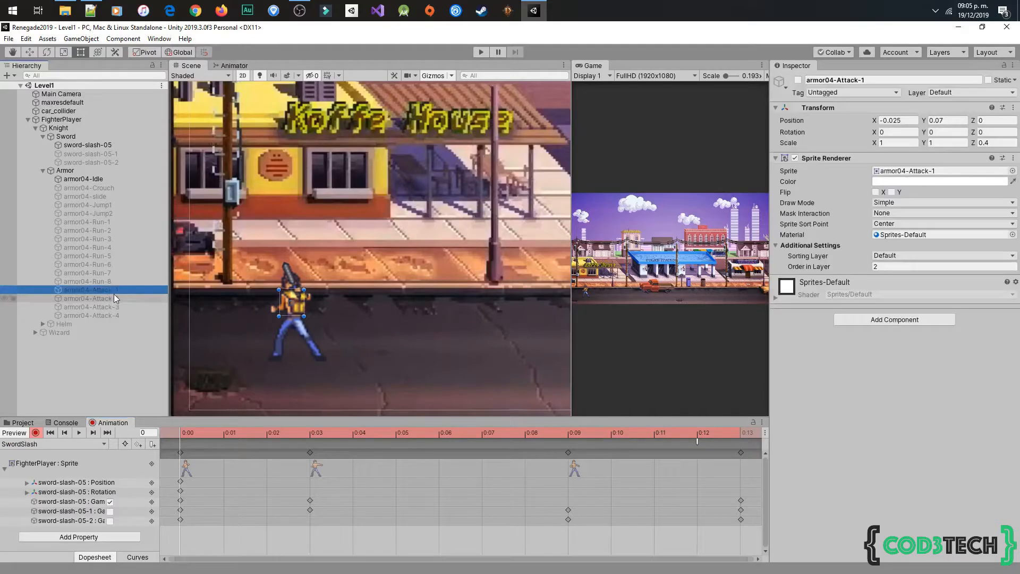
pyautogui.click(83, 179)
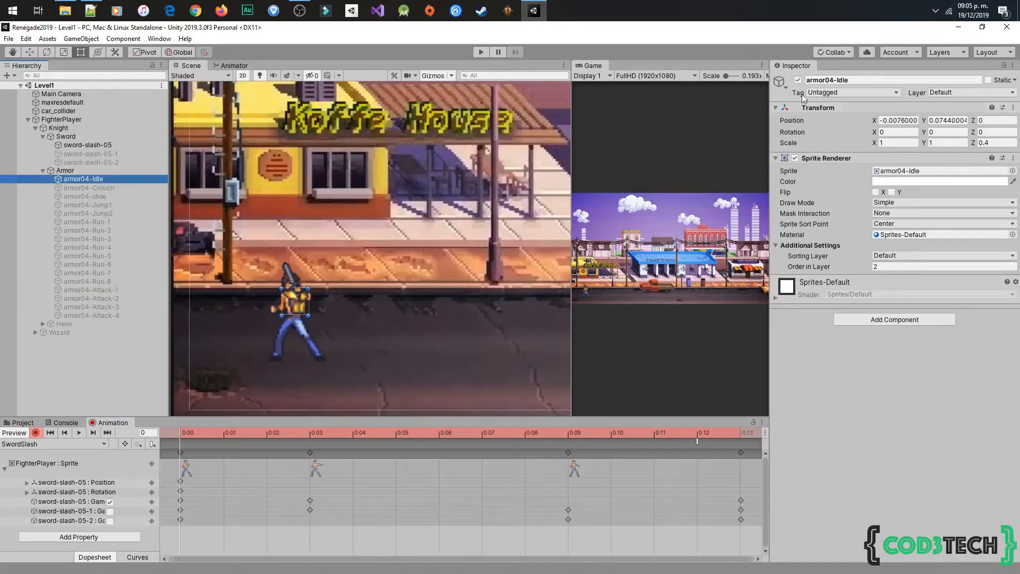
pyautogui.click(798, 79)
pyautogui.click(111, 289)
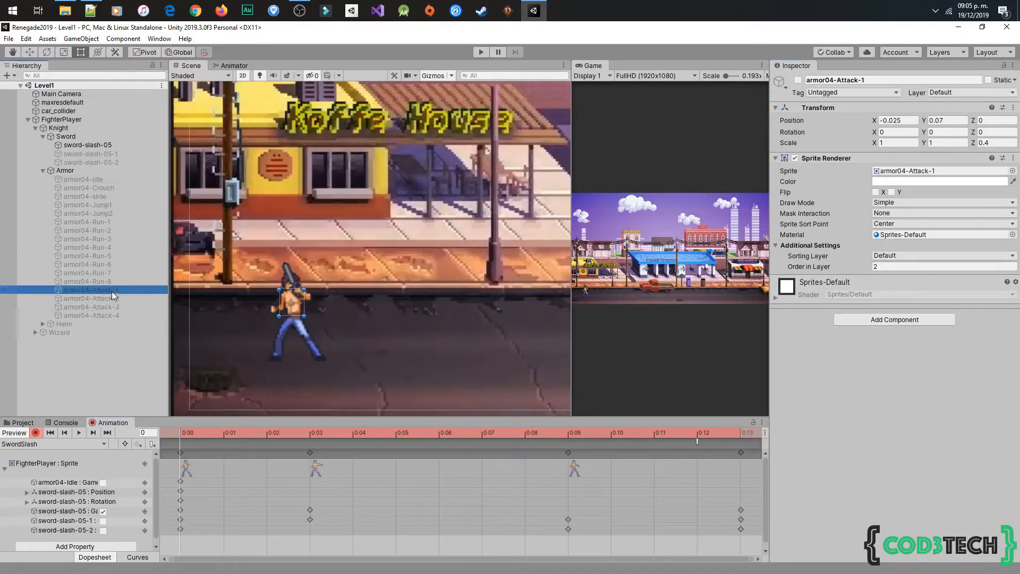
pyautogui.click(798, 79)
# At frame 3 of SwordSlash, record armor04-Attack-1 as inactive and armor04-Attack-2 as active
pyautogui.click(310, 432)
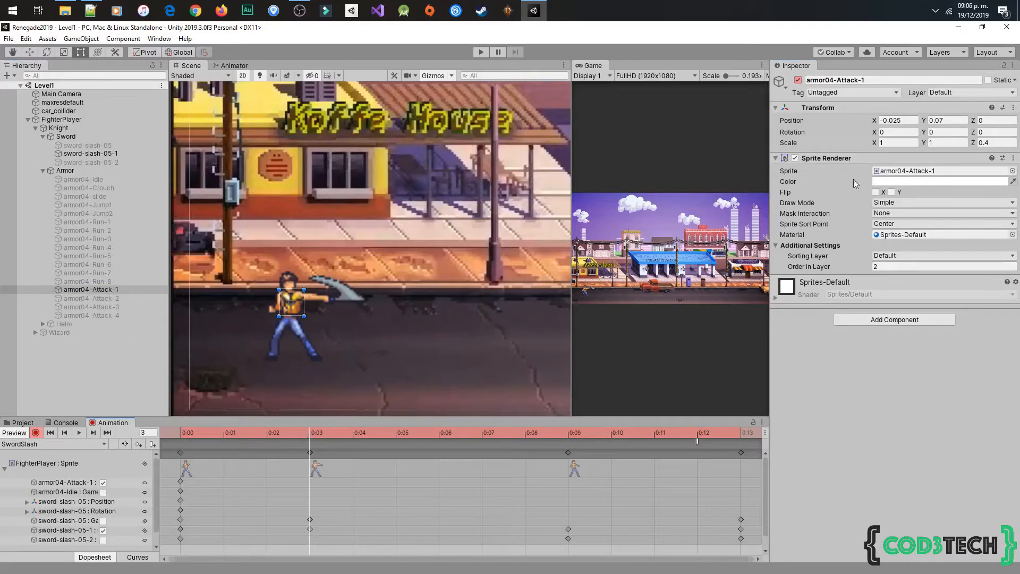
pyautogui.click(798, 80)
pyautogui.click(99, 298)
pyautogui.click(798, 80)
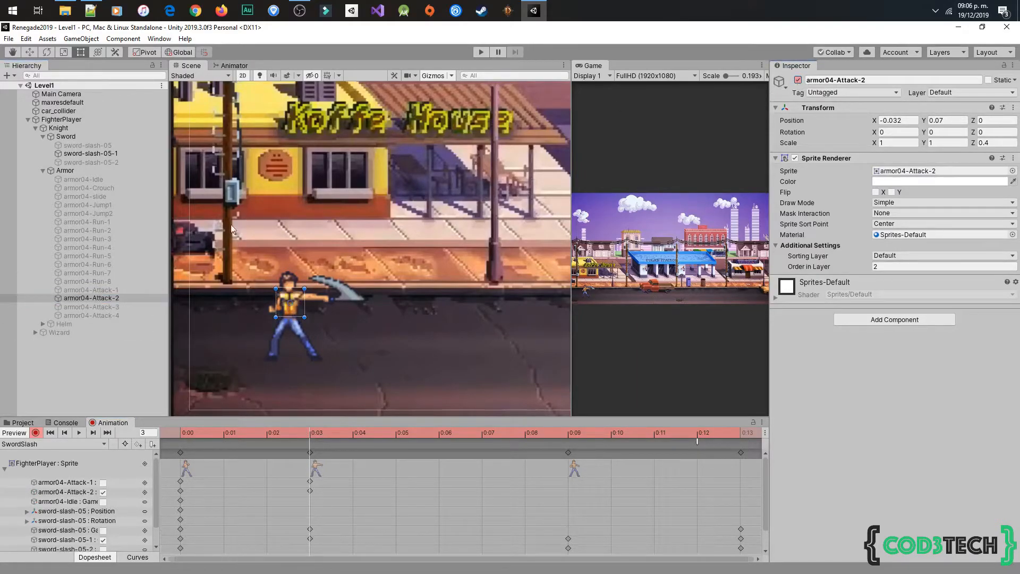
# At frame 9 of SwordSlash, record armor04-Attack-2 as inactive and armor04-Attack-3 as active
pyautogui.click(582, 433)
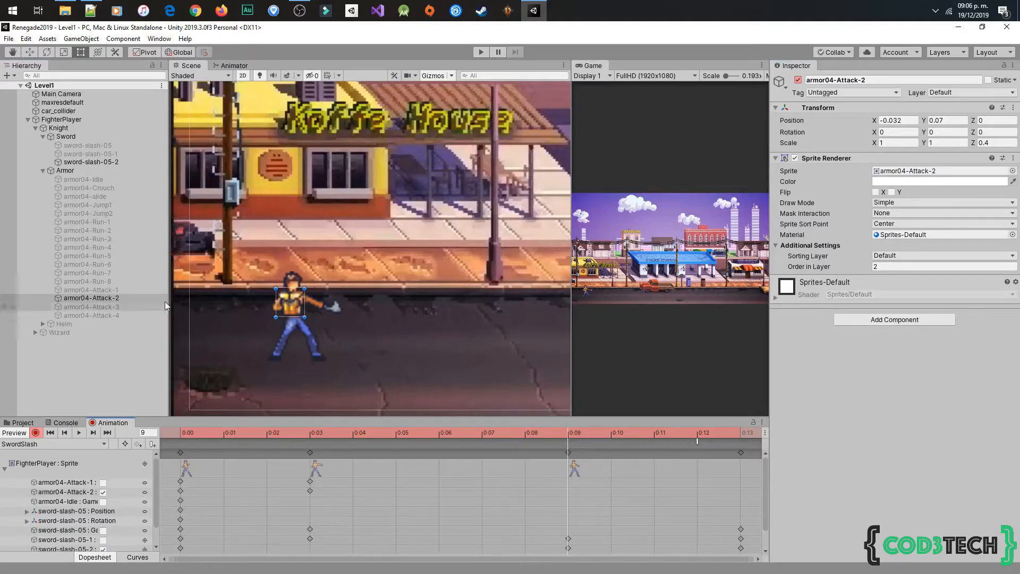
pyautogui.click(798, 79)
pyautogui.click(90, 307)
pyautogui.click(798, 80)
# Try to swap armor04-Attack-3 for armor04-Attack-4 at frame 12 of SwordSlash
pyautogui.click(654, 432)
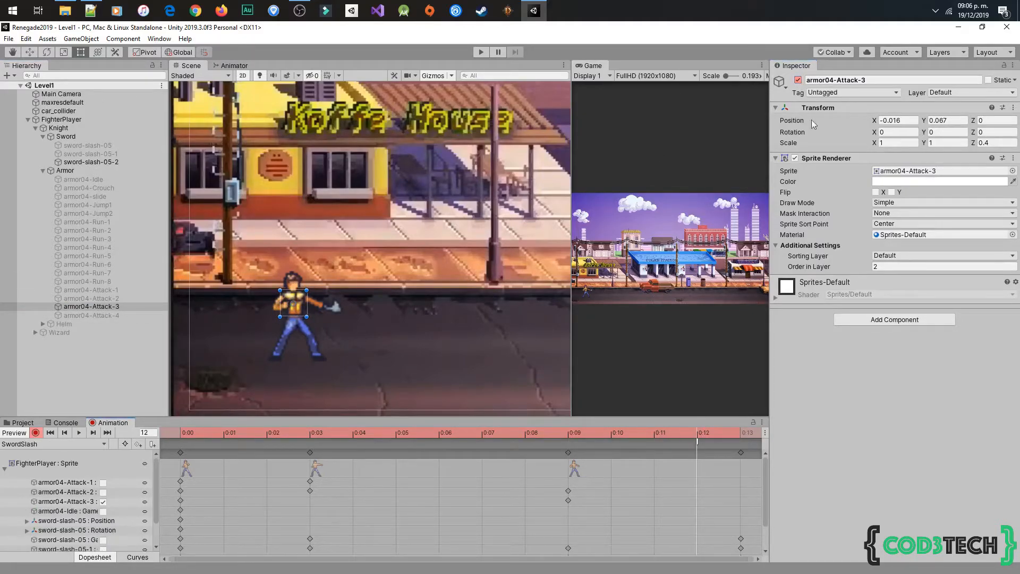
pyautogui.click(798, 79)
pyautogui.click(90, 325)
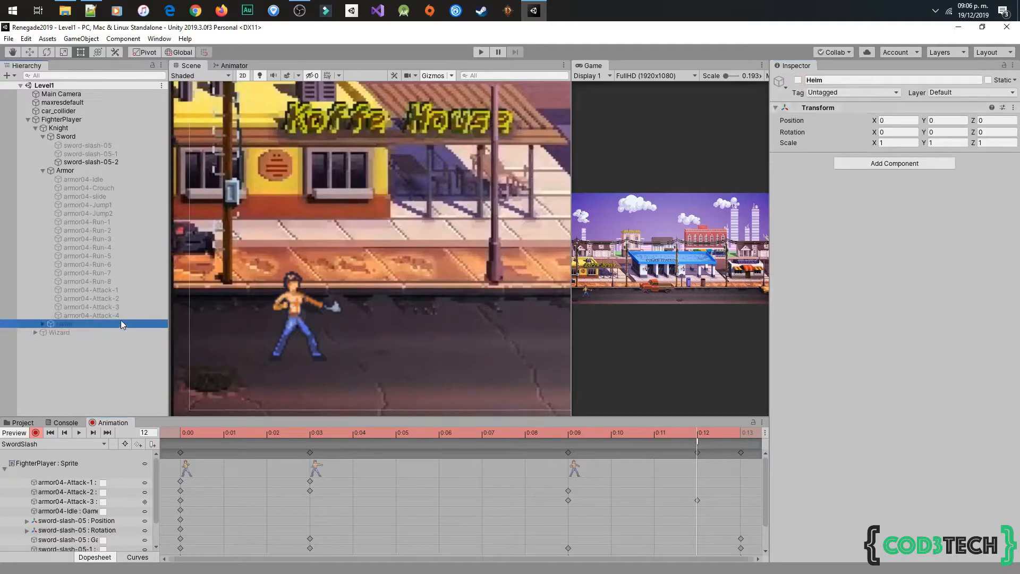
pyautogui.click(101, 316)
pyautogui.click(798, 79)
pyautogui.click(798, 80)
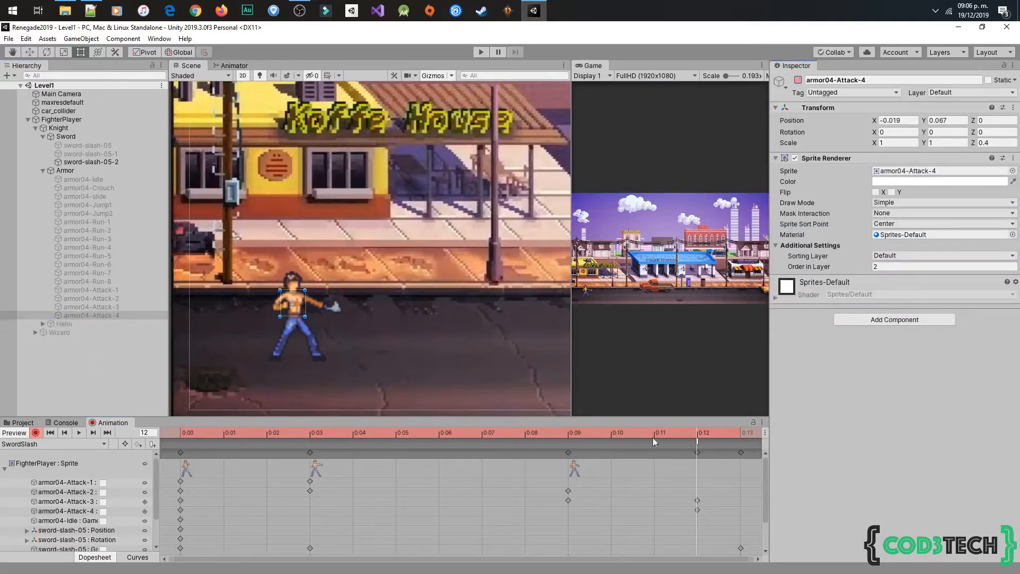
# Record armor04-Attack-3 as active at frame 12 of SwordSlash, stop recording and play-test the slash
pyautogui.moveTo(184, 435); pyautogui.dragTo(568, 432)
pyautogui.click(101, 315)
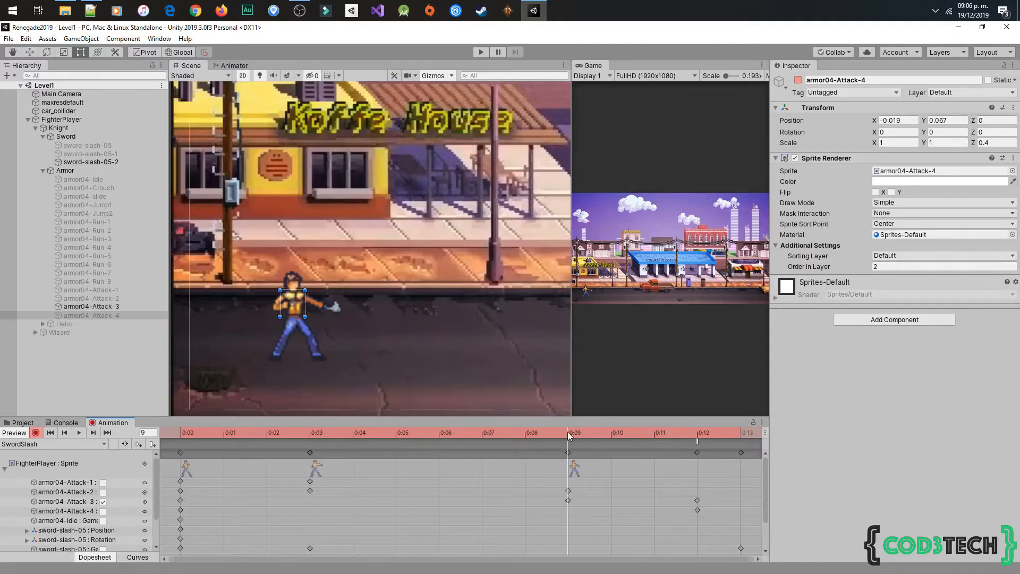
pyautogui.moveTo(669, 436); pyautogui.dragTo(682, 437)
pyautogui.click(46, 306)
pyautogui.click(798, 79)
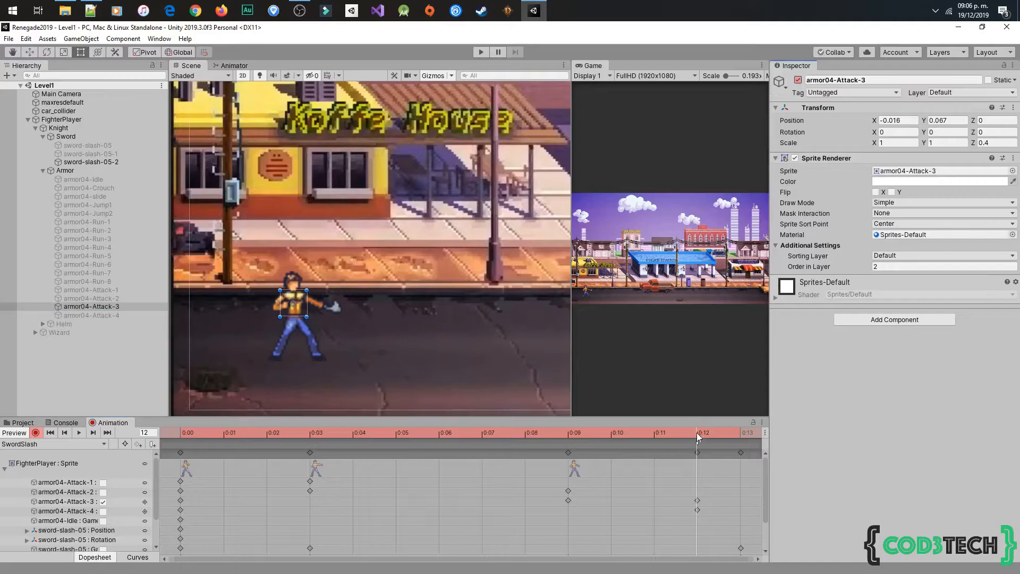
pyautogui.click(186, 434)
pyautogui.click(38, 432)
pyautogui.click(107, 368)
pyautogui.click(483, 53)
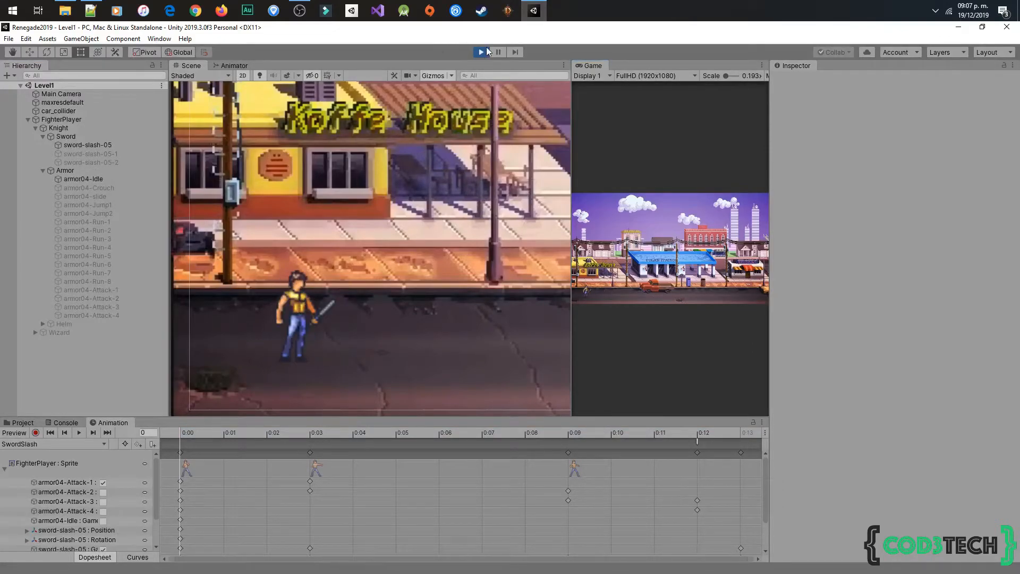
pyautogui.click(481, 51)
# In the PlayerRun clip, record armor04-Idle as inactive and armor04-Run-1 as active at frame 0
pyautogui.click(36, 433)
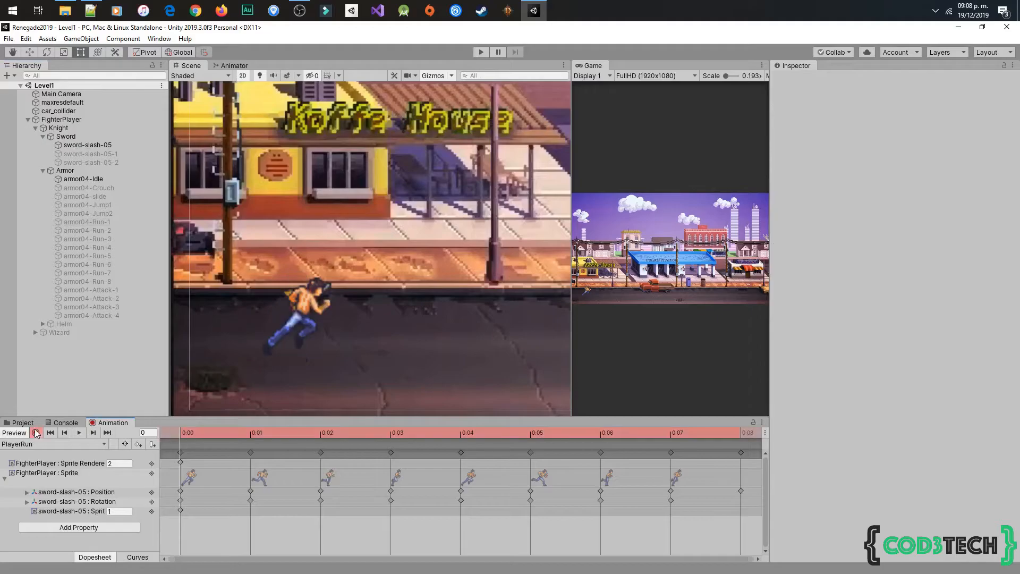
pyautogui.click(83, 179)
pyautogui.click(798, 80)
pyautogui.click(87, 221)
pyautogui.click(798, 80)
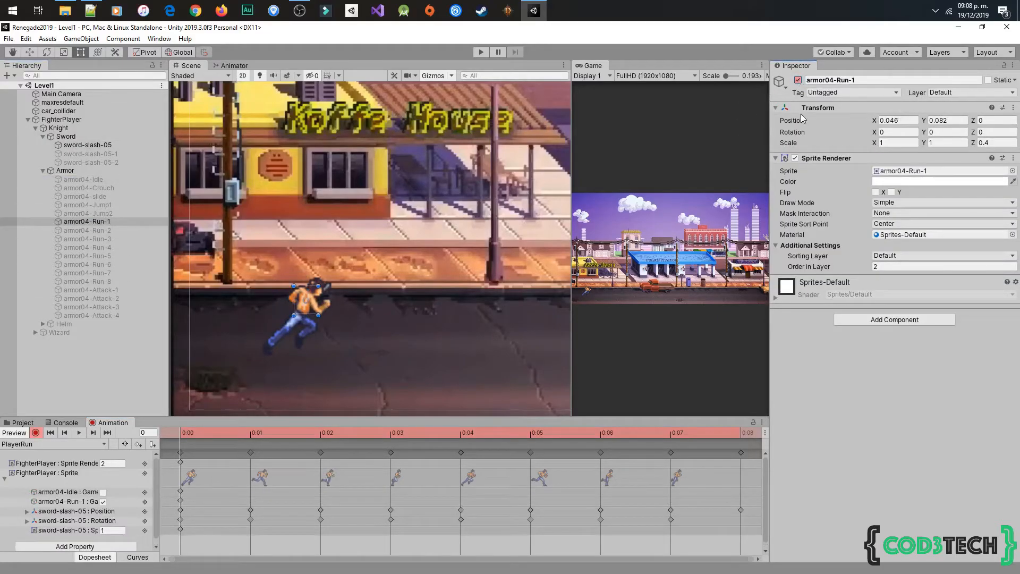
# Record an Order in Layer of 3 for armor04-Run-1 at frame 0 of PlayerRun
pyautogui.click(882, 266)
pyautogui.write('3')
pyautogui.press('Return')
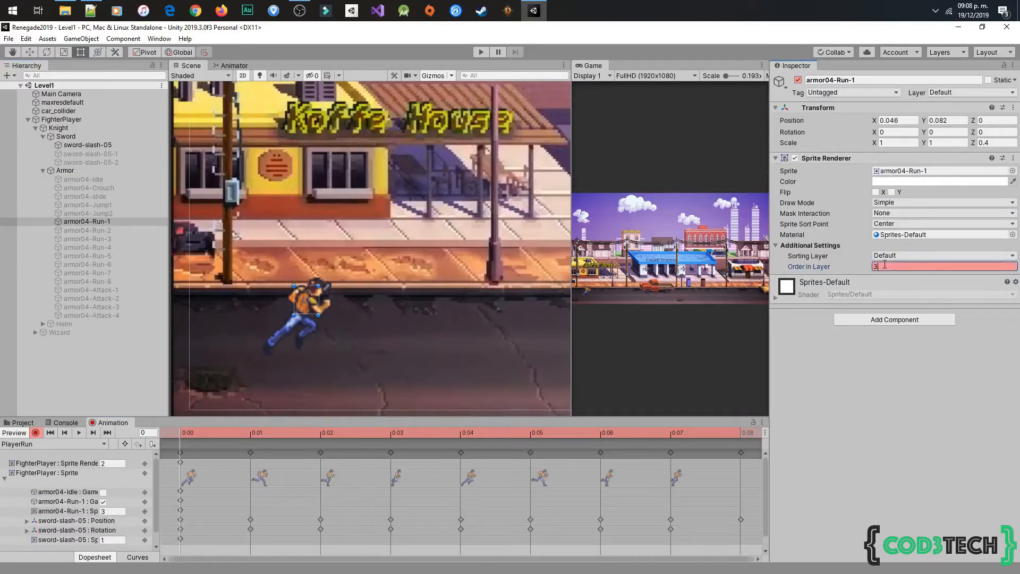
# Preview frame 1 of PlayerRun and look through the remaining armor04-Run sprites in the hierarchy
pyautogui.moveTo(250, 433)
pyautogui.mouseDown()
pyautogui.moveTo(171, 431)
pyautogui.moveTo(237, 434)
pyautogui.mouseUp()
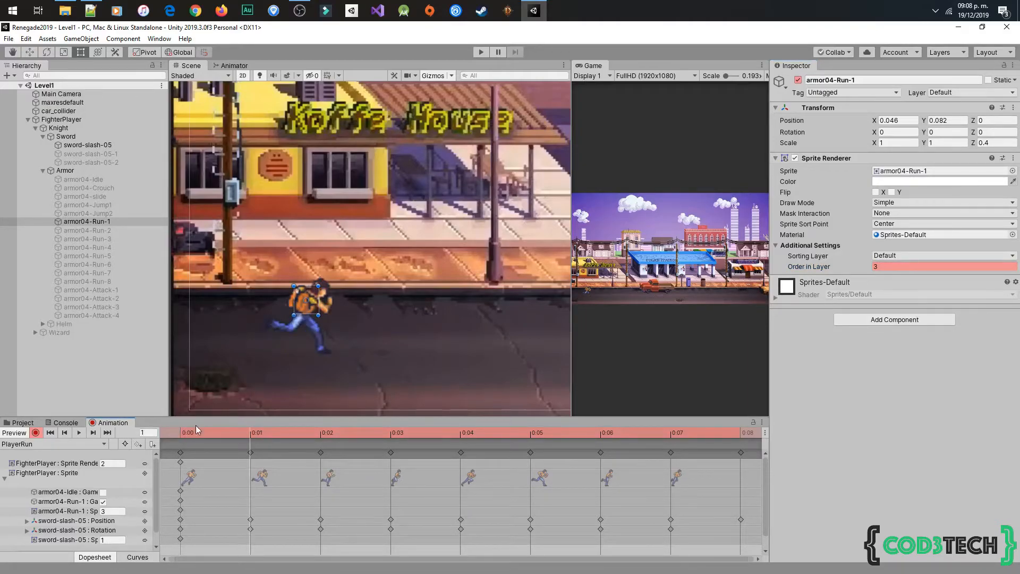
pyautogui.click(113, 229)
pyautogui.click(110, 240)
pyautogui.click(107, 248)
pyautogui.click(105, 256)
pyautogui.click(105, 265)
pyautogui.click(106, 282)
pyautogui.click(108, 291)
pyautogui.click(109, 239)
pyautogui.click(108, 205)
pyautogui.click(104, 222)
pyautogui.click(100, 231)
# At frame 1 of PlayerRun, record armor04-Run-1 as inactive and armor04-Run-2 as active
pyautogui.click(251, 433)
pyautogui.click(107, 222)
pyautogui.click(798, 80)
pyautogui.click(110, 238)
pyautogui.click(112, 232)
pyautogui.click(798, 80)
# At frame 2 of PlayerRun, record armor04-Run-2 as inactive and armor04-Run-3 as active
pyautogui.click(321, 433)
pyautogui.click(798, 79)
pyautogui.click(101, 239)
pyautogui.click(798, 80)
# At frame 3 of PlayerRun, record armor04-Run-3 as inactive and armor04-Run-4 as active
pyautogui.click(390, 433)
pyautogui.click(798, 80)
pyautogui.click(106, 248)
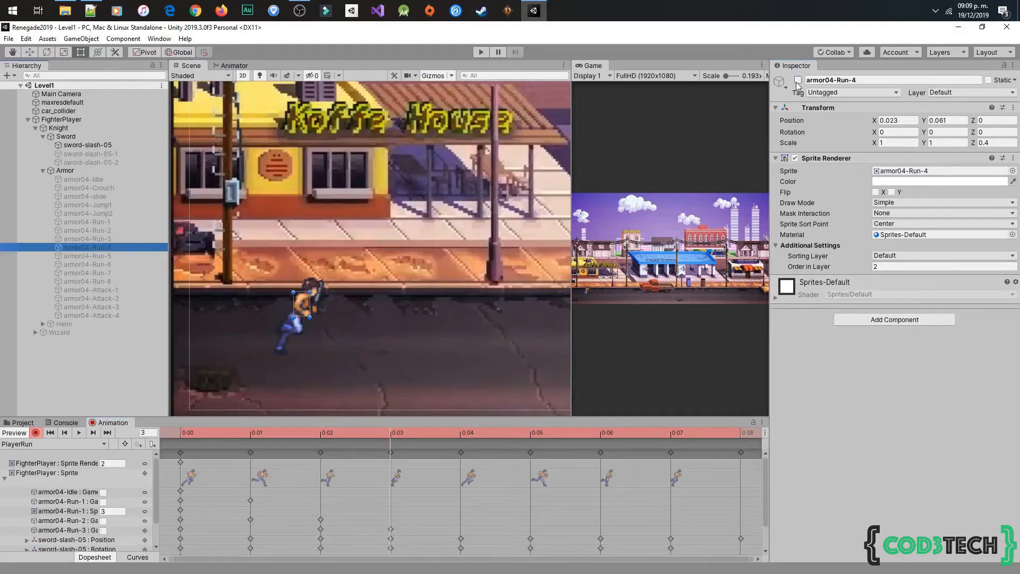
pyautogui.click(798, 80)
# At frames 4, 5 and 6 of PlayerRun, record armor04-Run-5, Run-6 and Run-7 as active in turn, each replacing the previous armor sprite
pyautogui.click(461, 433)
pyautogui.click(798, 80)
pyautogui.click(88, 255)
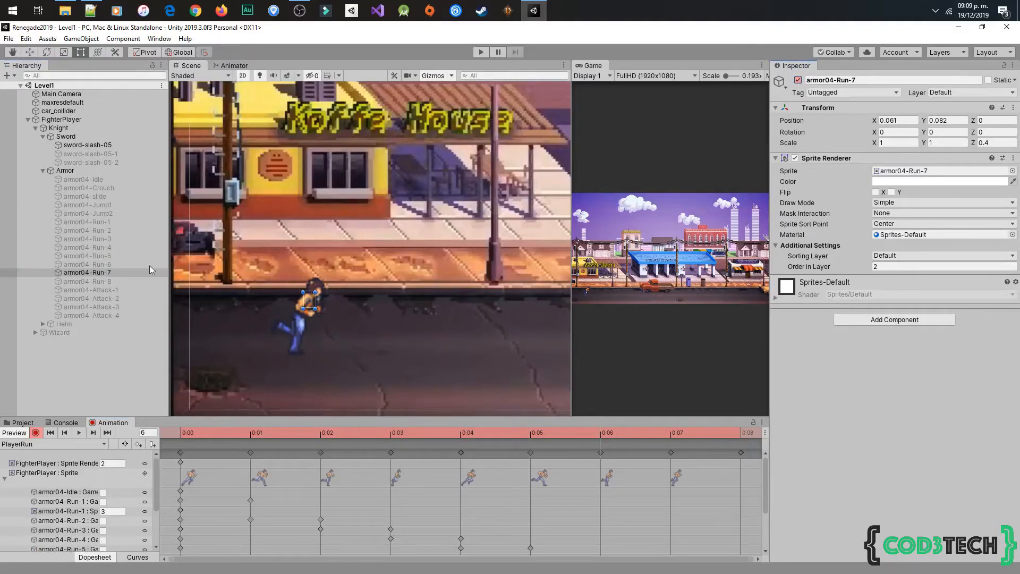
pyautogui.click(799, 82)
pyautogui.click(97, 273)
pyautogui.click(798, 81)
# Scrub back through PlayerRun to check the armor sprite swaps against the player's run frames
pyautogui.moveTo(659, 432); pyautogui.dragTo(237, 441)
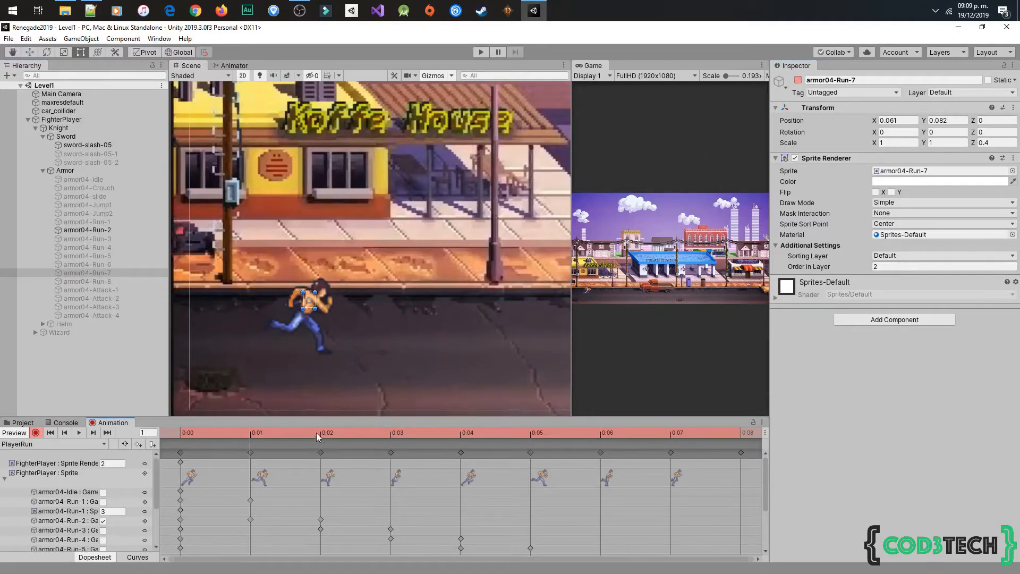
pyautogui.click(322, 319)
pyautogui.click(101, 230)
pyautogui.click(104, 205)
pyautogui.click(109, 178)
pyautogui.click(53, 444)
pyautogui.click(64, 489)
# Record an Order in Layer of 3 for armor04-Run-2 at frame 1 and armor04-Run-3 at frame 2 of PlayerRun
pyautogui.click(253, 432)
pyautogui.click(88, 230)
pyautogui.click(894, 266)
pyautogui.write('3')
pyautogui.click(321, 433)
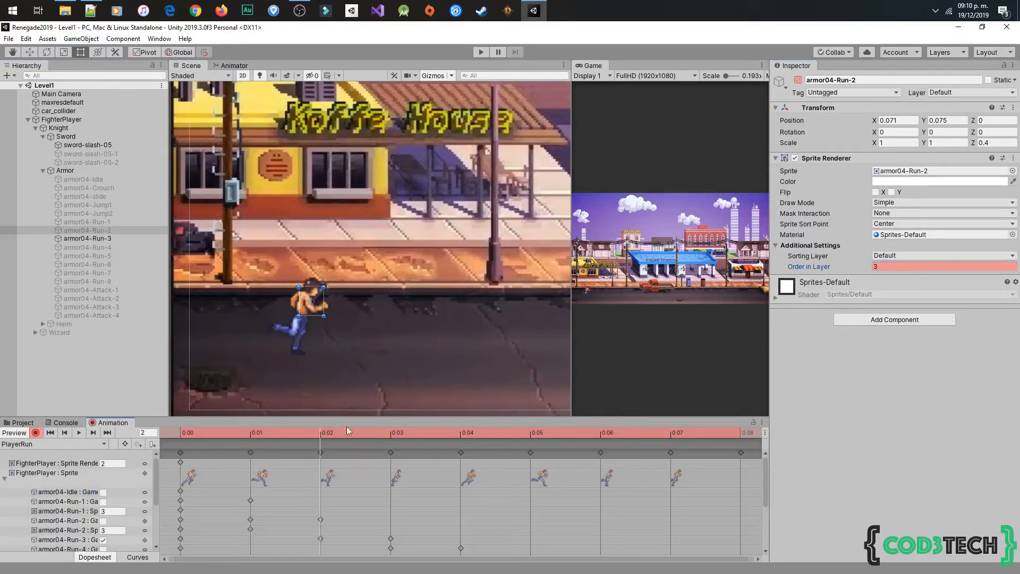
pyautogui.click(121, 239)
pyautogui.click(894, 267)
pyautogui.write('3')
# Record an Order in Layer of 3 for armor04-Run-4 at frame 3 of PlayerRun
pyautogui.click(86, 248)
pyautogui.click(109, 240)
pyautogui.click(106, 247)
pyautogui.click(391, 433)
pyautogui.click(105, 249)
pyautogui.click(894, 267)
pyautogui.write('3')
# Record an Order in Layer of 3 for armor04-Run-5 at frame 4 of PlayerRun
pyautogui.click(101, 262)
pyautogui.click(461, 433)
pyautogui.click(88, 256)
pyautogui.click(894, 267)
pyautogui.write('3')
# Record an Order in Layer of 3 for armor04-Run-6 at frame 5 of PlayerRun, and for armor04-Run-7 as well
pyautogui.click(109, 264)
pyautogui.click(532, 431)
pyautogui.click(885, 267)
pyautogui.write('3')
pyautogui.click(117, 273)
pyautogui.click(587, 432)
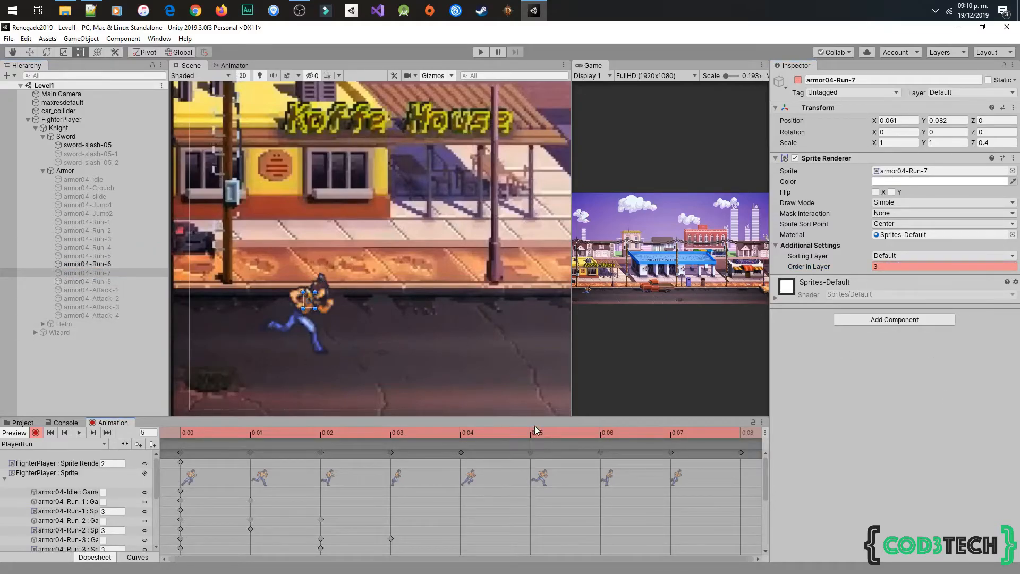
# Try to record armor04-Run-8 as active at frame 6 of PlayerRun
pyautogui.click(799, 81)
pyautogui.click(111, 281)
pyautogui.click(798, 81)
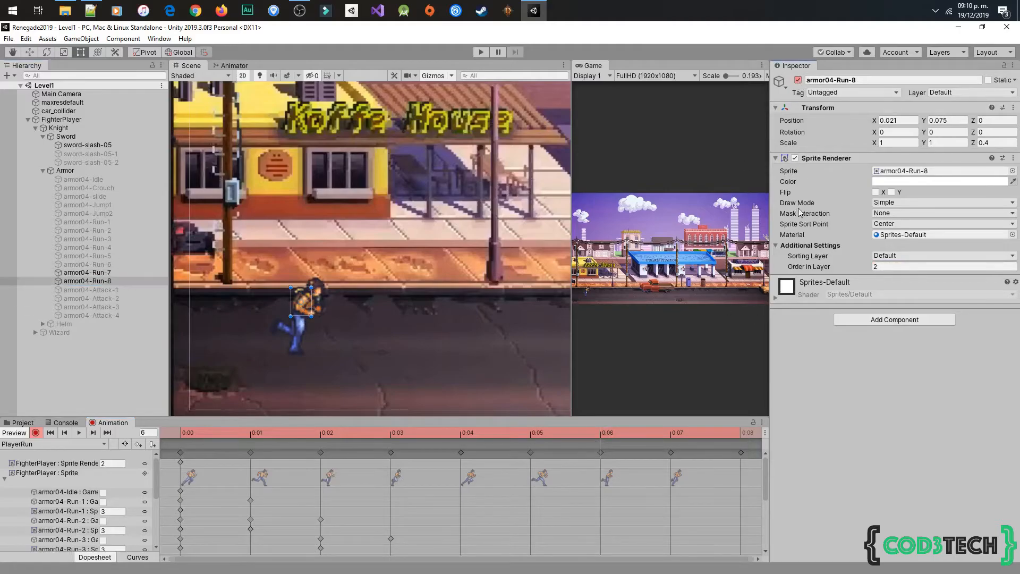
pyautogui.click(84, 273)
# At frame 7 of PlayerRun, replace armor04-Run-7 with armor04-Run-8 at Order in Layer 3, and preview the clip
pyautogui.click(693, 433)
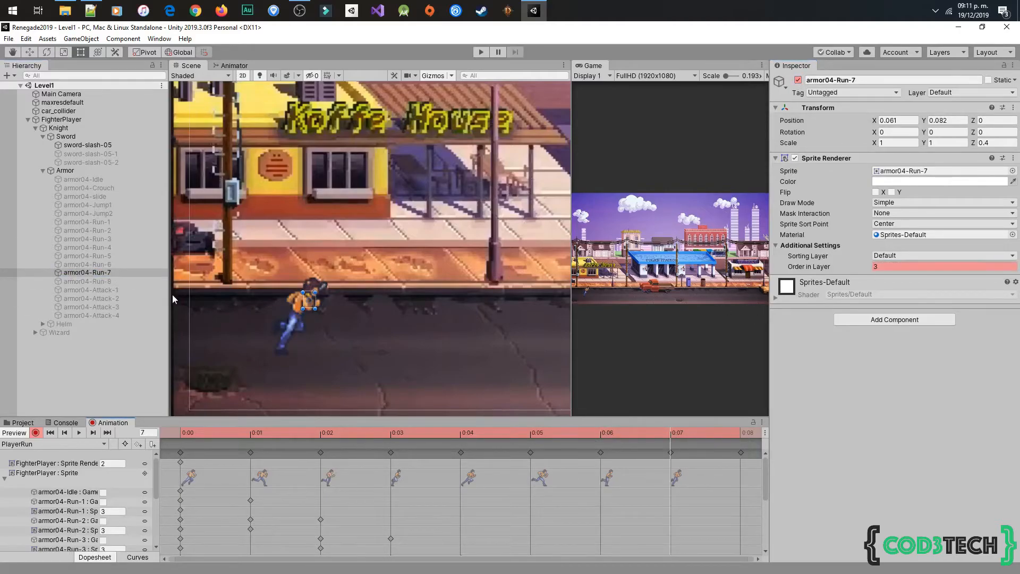
pyautogui.click(85, 281)
pyautogui.click(880, 267)
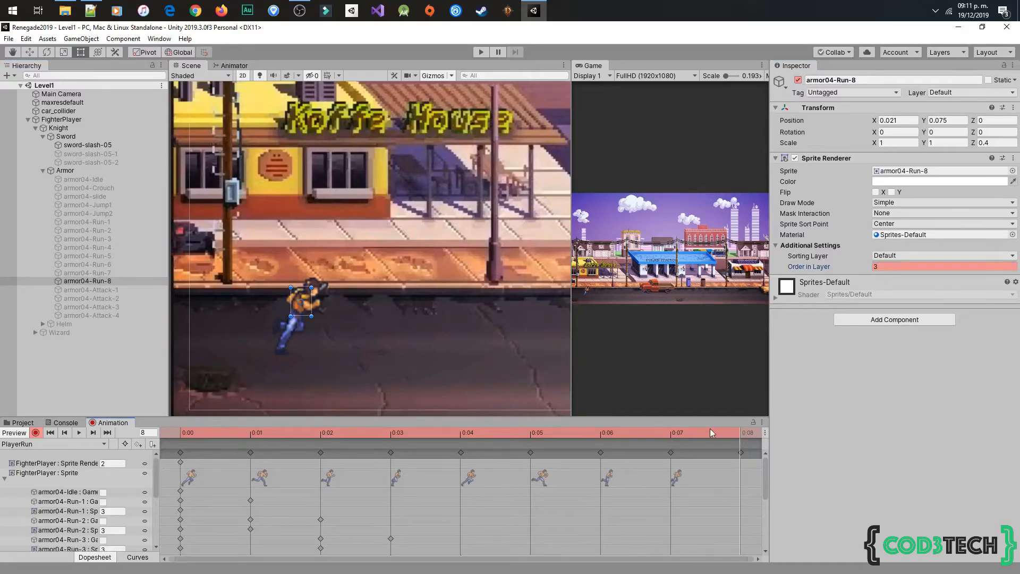
pyautogui.click(78, 432)
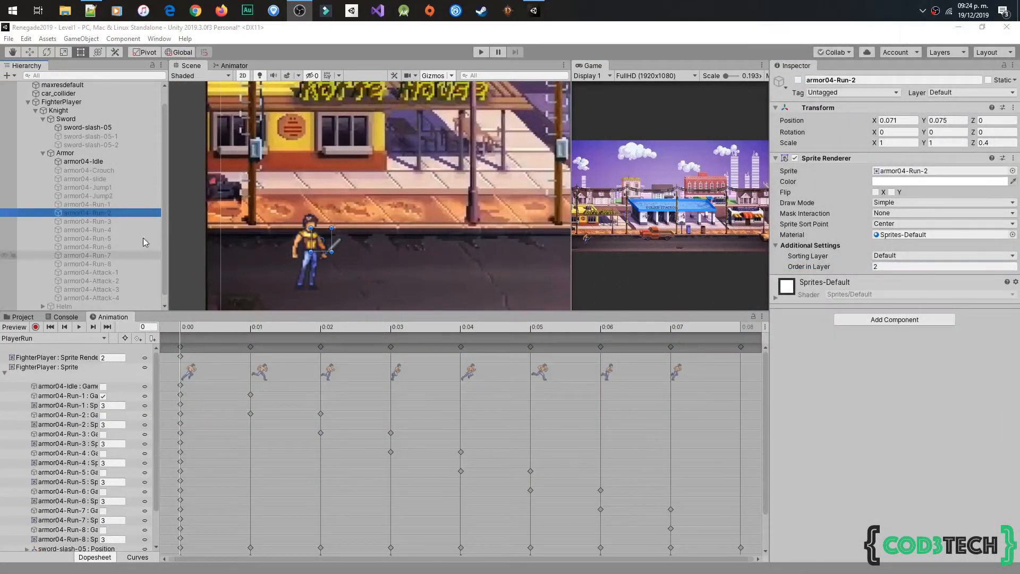
# Remove the Order in Layer properties of armor04-Run-1 through armor04-Run-8 from the PlayerRun clip
pyautogui.scroll(-1, 141, 234)
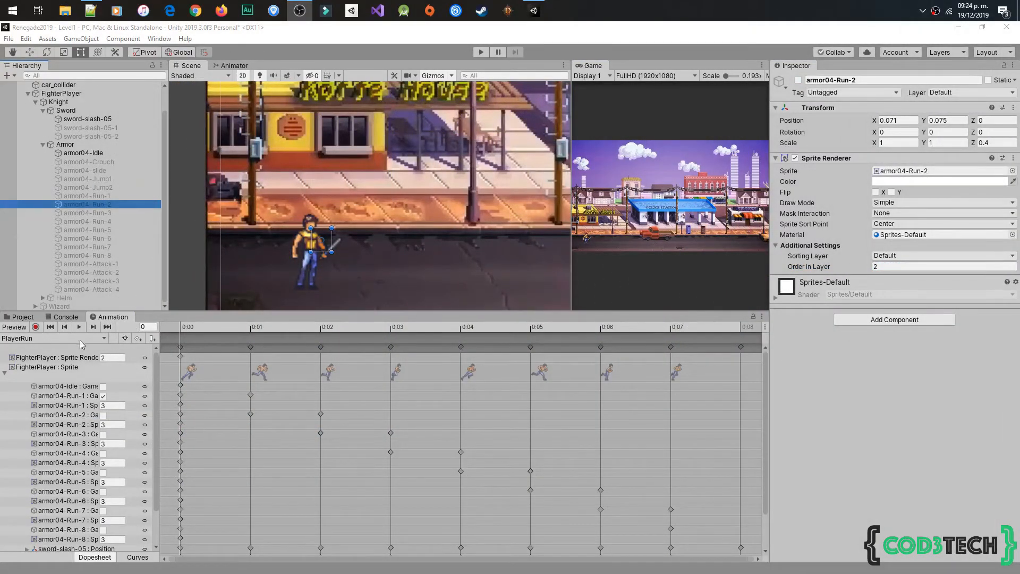
pyautogui.click(64, 341)
pyautogui.click(77, 406)
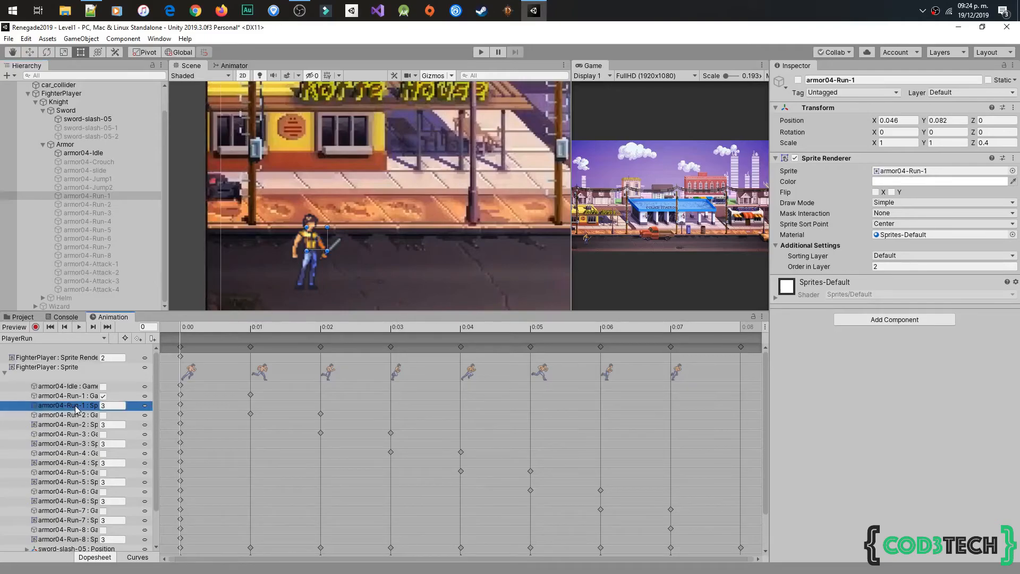
pyautogui.keyDown('ctrl'); pyautogui.click(85, 425); pyautogui.keyUp('ctrl')
pyautogui.keyDown('ctrl'); pyautogui.click(85, 444); pyautogui.keyUp('ctrl')
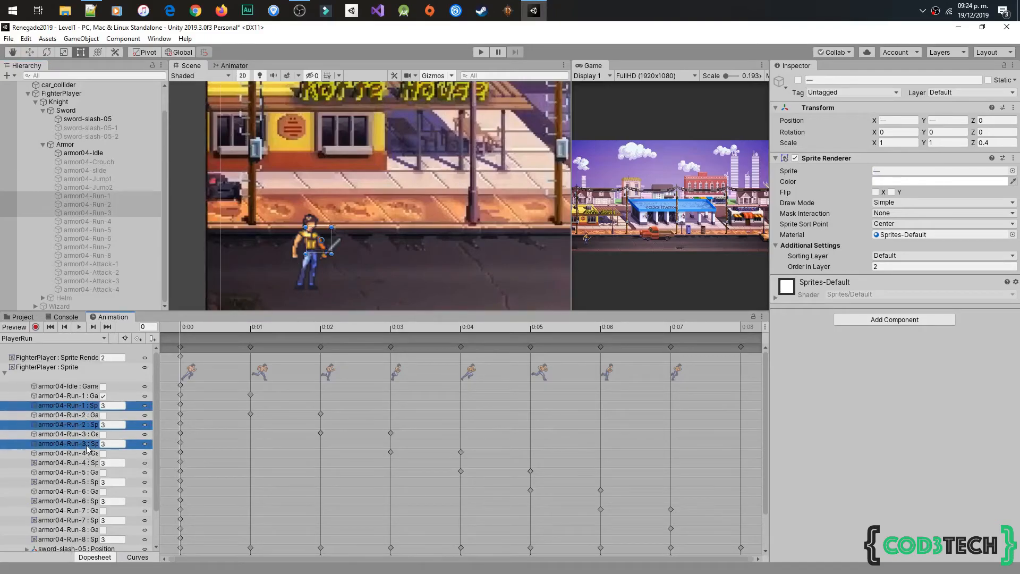
pyautogui.keyDown('ctrl'); pyautogui.click(88, 462); pyautogui.keyUp('ctrl')
pyautogui.keyDown('ctrl'); pyautogui.click(92, 482); pyautogui.keyUp('ctrl')
pyautogui.keyDown('ctrl'); pyautogui.click(90, 501); pyautogui.keyUp('ctrl')
pyautogui.keyDown('ctrl'); pyautogui.click(92, 520); pyautogui.keyUp('ctrl')
pyautogui.keyDown('ctrl'); pyautogui.click(93, 539); pyautogui.keyUp('ctrl')
pyautogui.rightClick(93, 538)
pyautogui.click(128, 529)
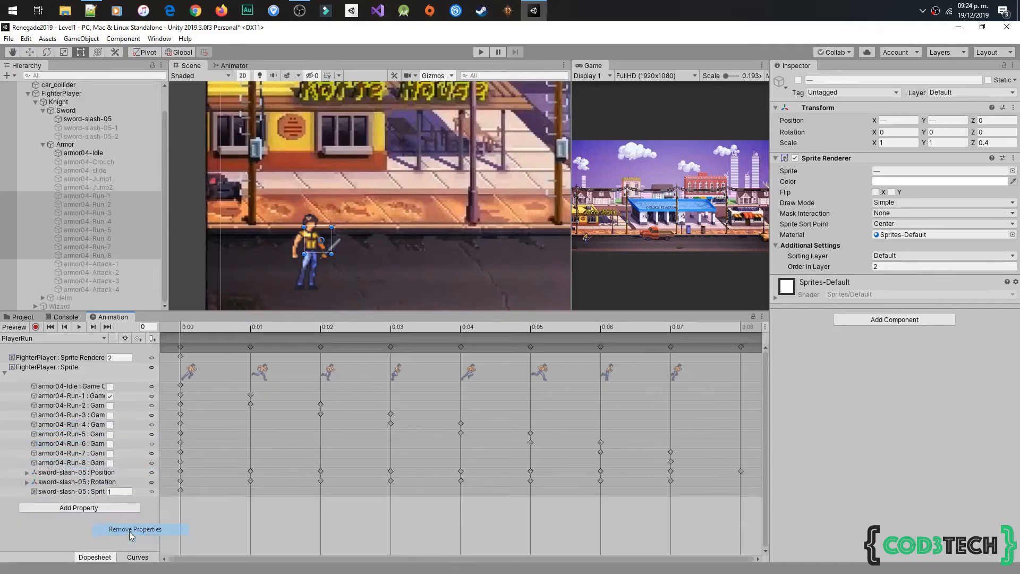
# Set Order in Layer to 3 on the armor04-Run-1 through armor04-Run-8 sprites together
pyautogui.click(101, 195)
pyautogui.keyDown('shift'); pyautogui.click(104, 256); pyautogui.keyUp('shift')
pyautogui.click(895, 266)
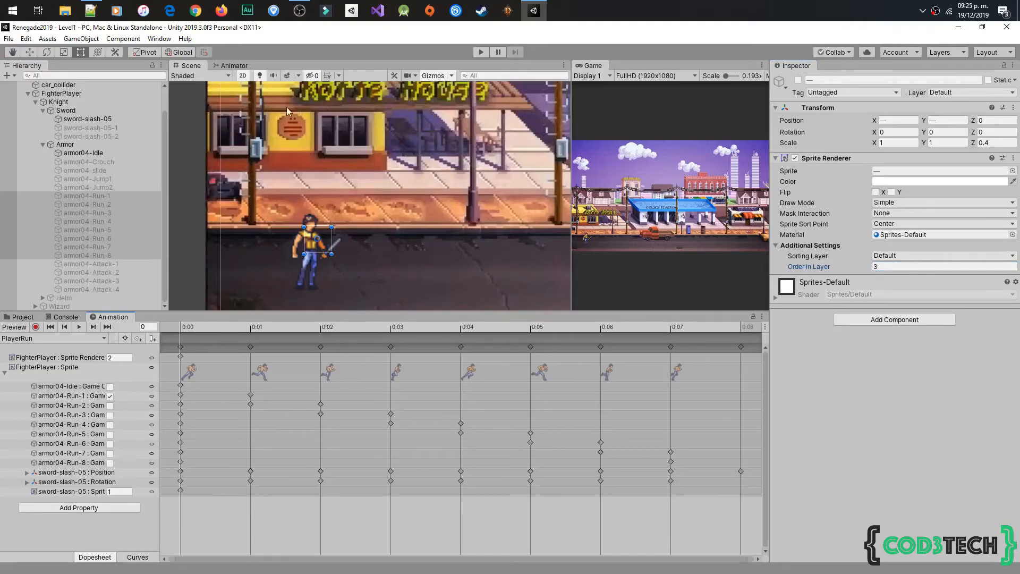
# Run the game and test the player's running, jumping and crouching in both directions, and stop play mode
pyautogui.click(82, 142)
pyautogui.hotkey('ctrl', 'p')
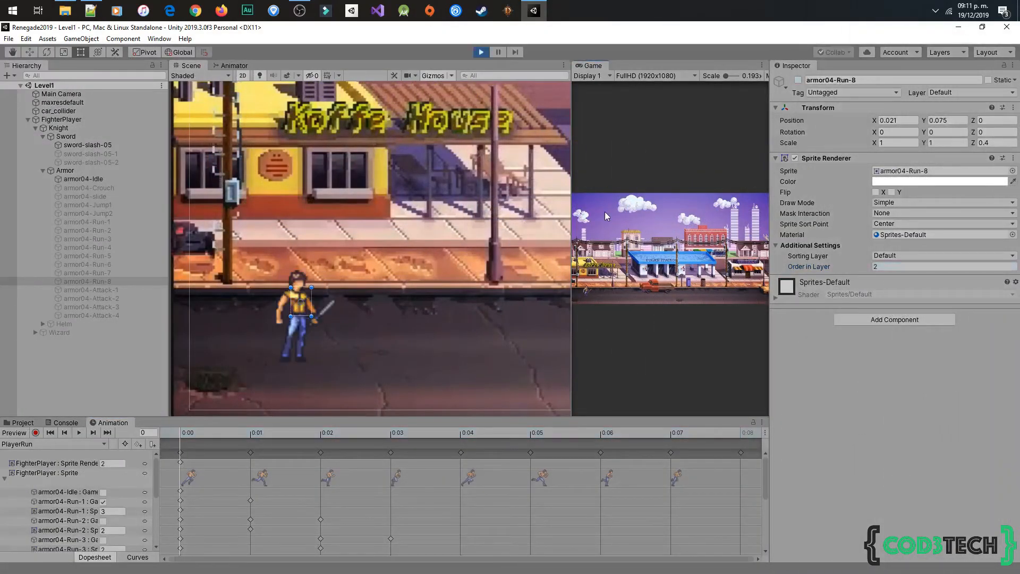
pyautogui.press('space')
pyautogui.click(91, 377)
pyautogui.click(720, 286)
pyautogui.press('Right')
pyautogui.press('Down')
pyautogui.press('space')
pyautogui.press('Right')
pyautogui.press('Down')
pyautogui.press('space')
pyautogui.press('Left')
pyautogui.press('Right')
pyautogui.press('space')
pyautogui.press('Left')
pyautogui.press('Right')
pyautogui.press('space')
pyautogui.press('Down')
pyautogui.press('Right')
pyautogui.press('Down')
pyautogui.press('Left')
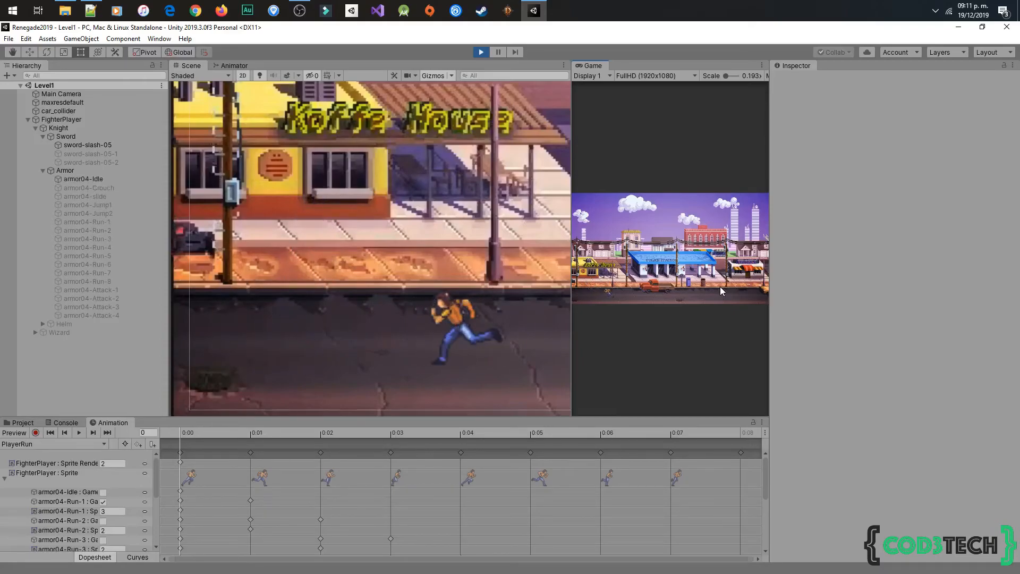
pyautogui.press('Right')
pyautogui.press('Down')
pyautogui.press('Left')
pyautogui.press('Right')
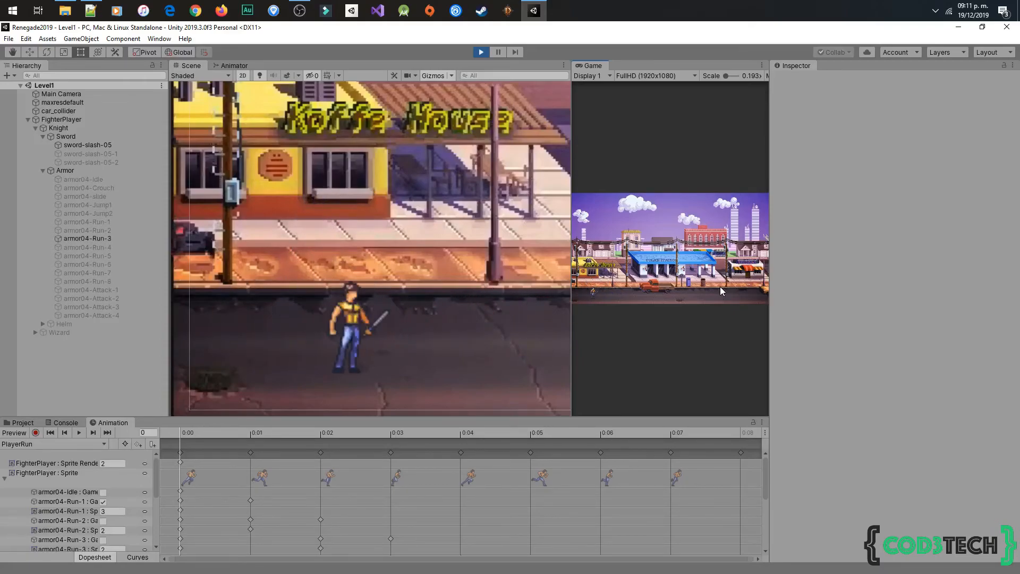
pyautogui.click(481, 51)
# Collapse the Sword group under Knight, keeping the Armor group expanded
pyautogui.click(48, 171)
pyautogui.click(42, 170)
pyautogui.click(43, 138)
pyautogui.click(43, 146)
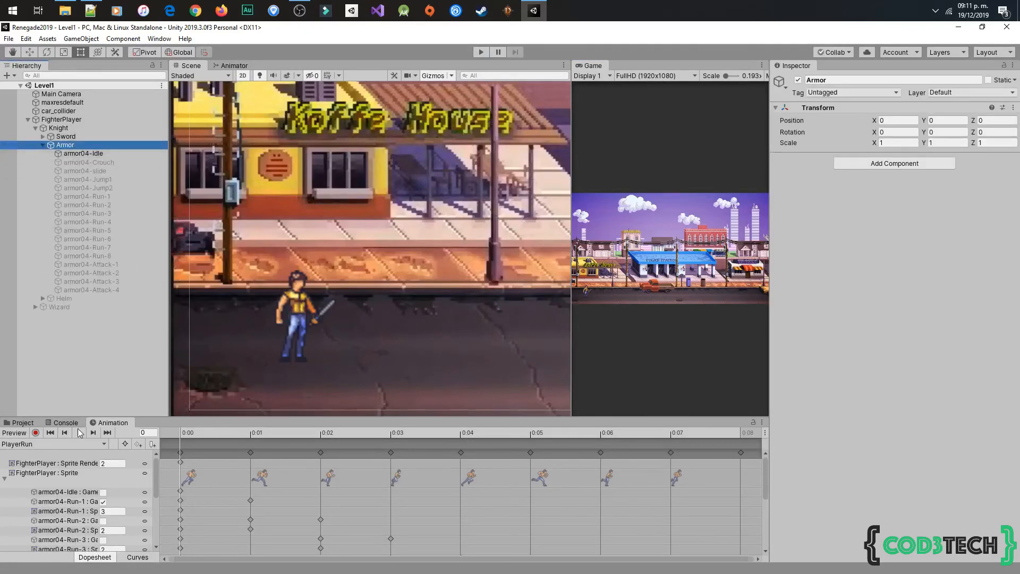
pyautogui.click(59, 361)
# Activate the Helm object to preview it on the player, look inside the Wizard group, and deactivate Helm
pyautogui.click(64, 299)
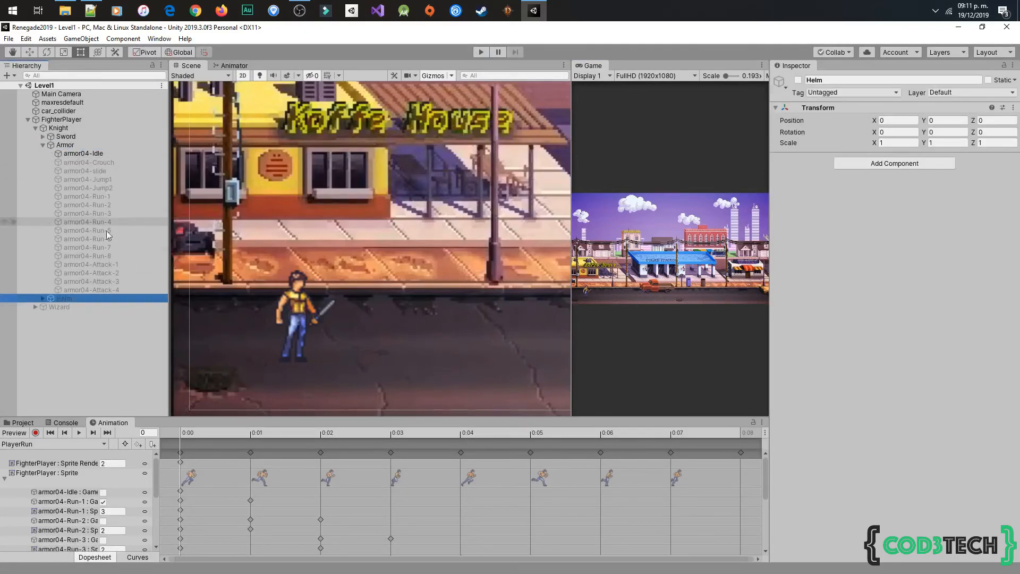
pyautogui.press('Down')
pyautogui.click(80, 299)
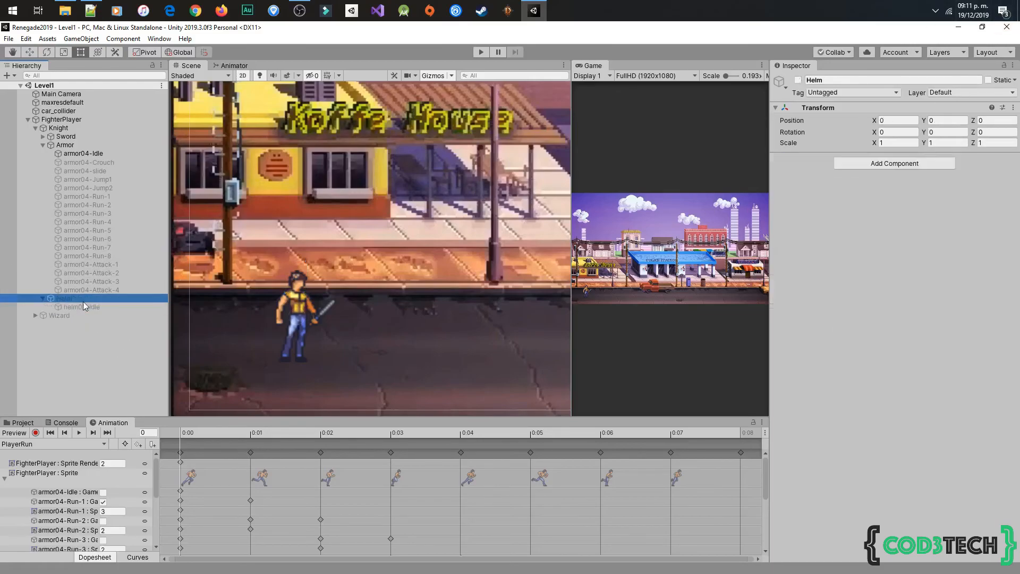
pyautogui.click(798, 80)
pyautogui.click(52, 316)
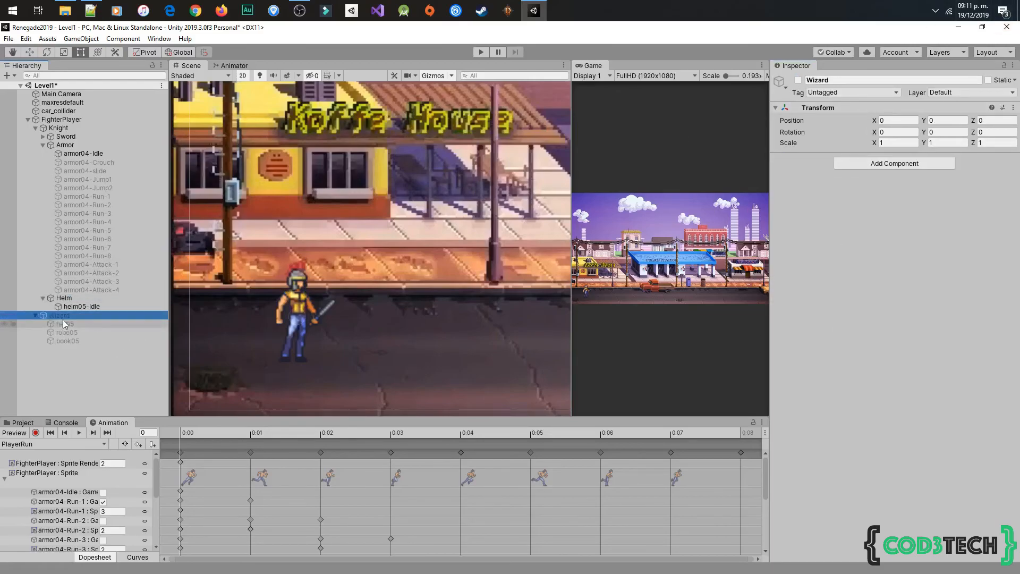
pyautogui.click(36, 315)
pyautogui.click(67, 299)
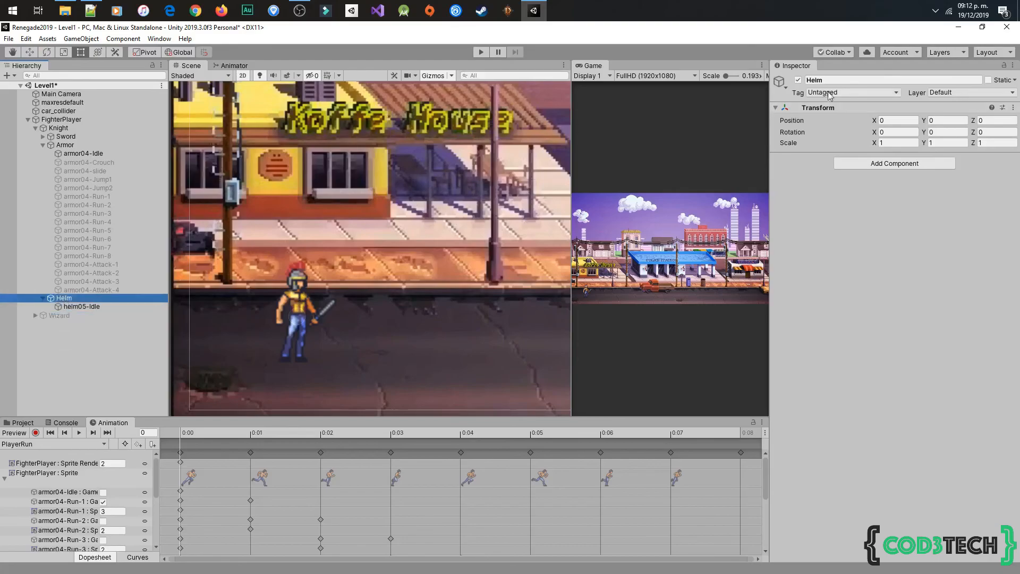
pyautogui.click(798, 80)
# Collapse the Armor and Helm groups under Knight and go through the Knight's equipment objects
pyautogui.click(82, 147)
pyautogui.click(50, 130)
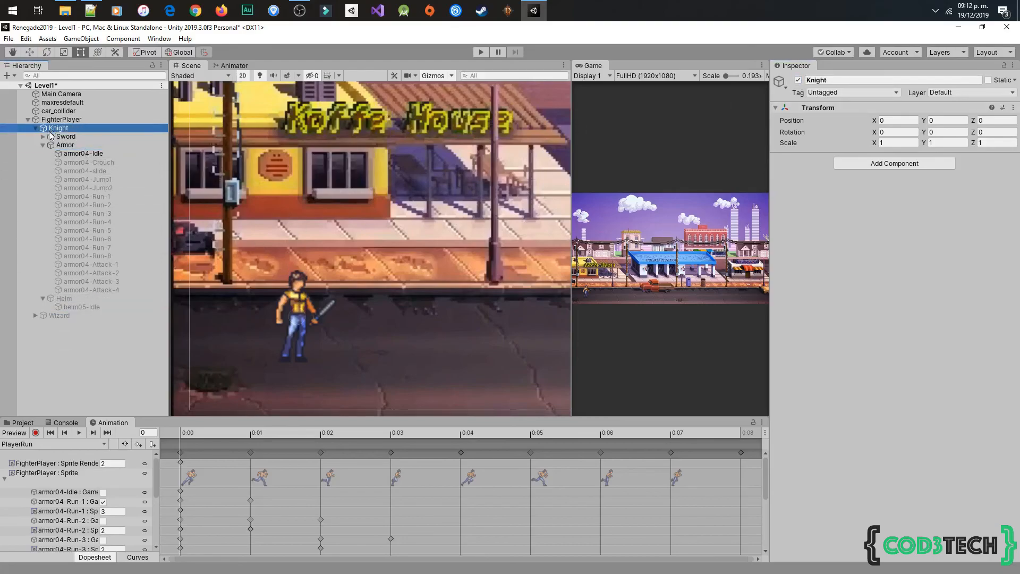
pyautogui.click(52, 348)
pyautogui.click(43, 145)
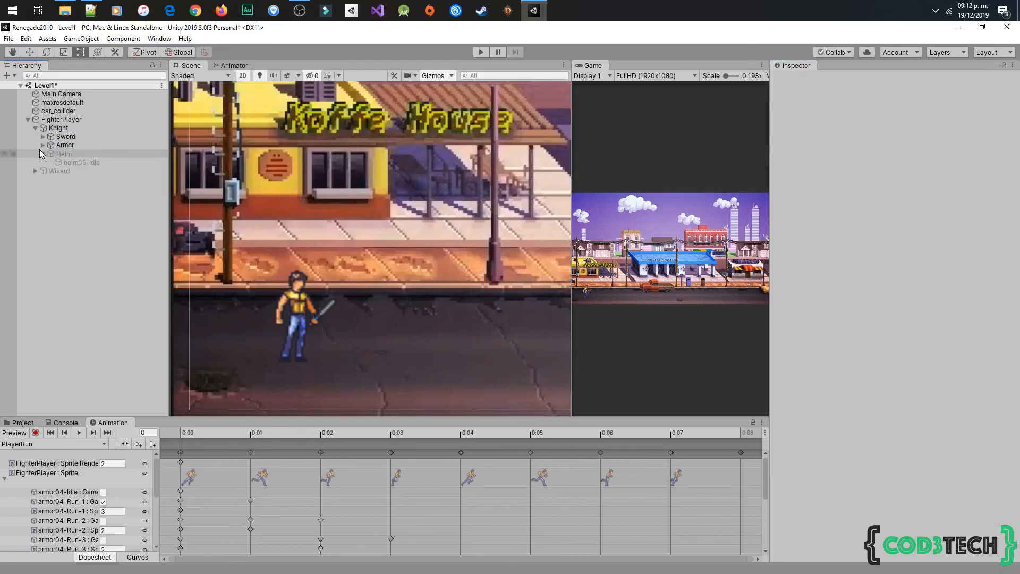
pyautogui.click(43, 154)
pyautogui.click(66, 145)
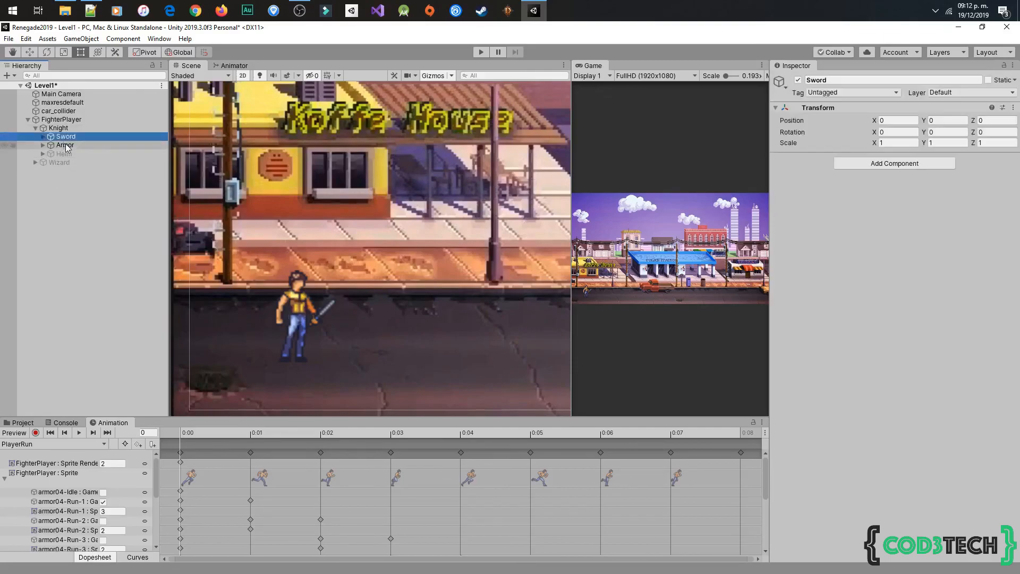